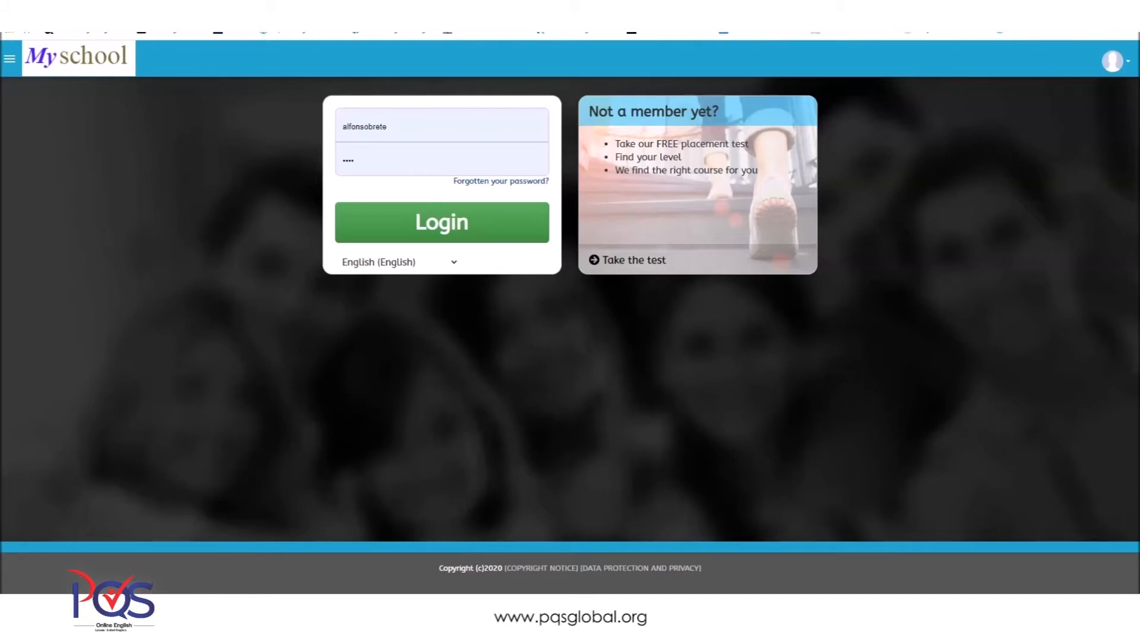
Log in to the school platform with the saved myschoollogin account, filling in its username and password
{"action": "left_click", "coordinate": [382, 119]}
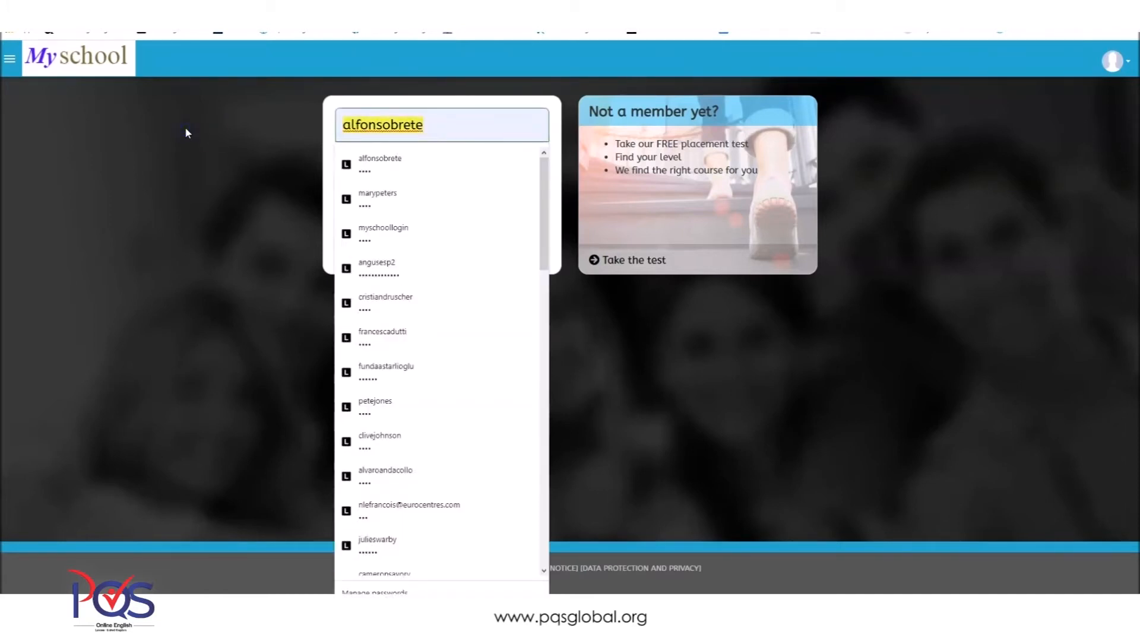
{"action": "type", "text": "mys"}
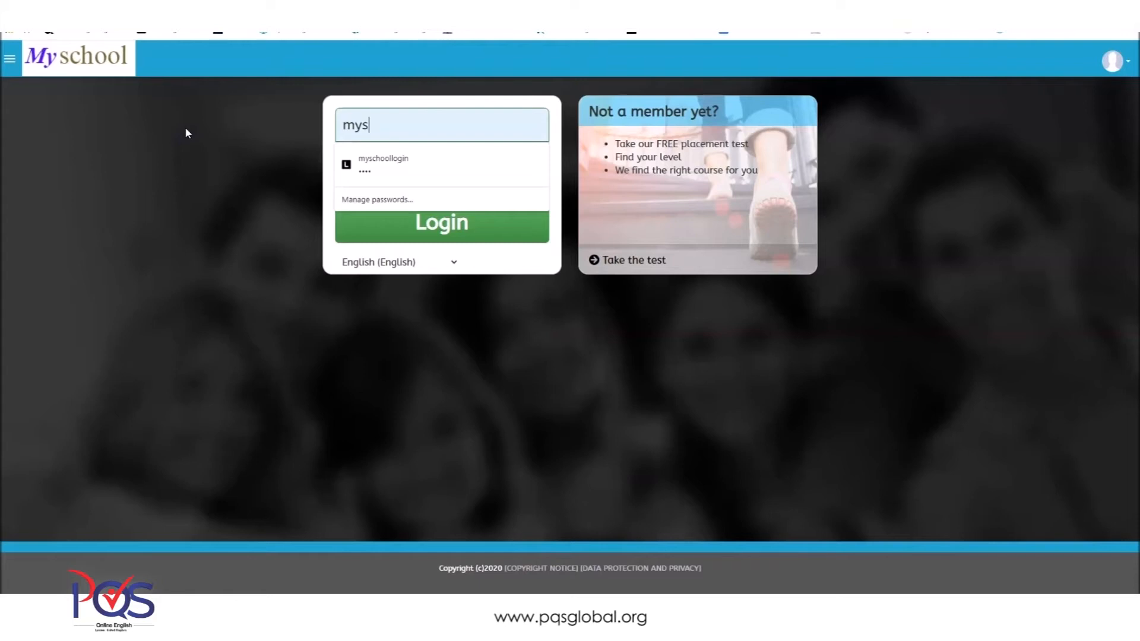
{"action": "left_click", "coordinate": [404, 161]}
{"action": "left_click", "coordinate": [436, 224]}
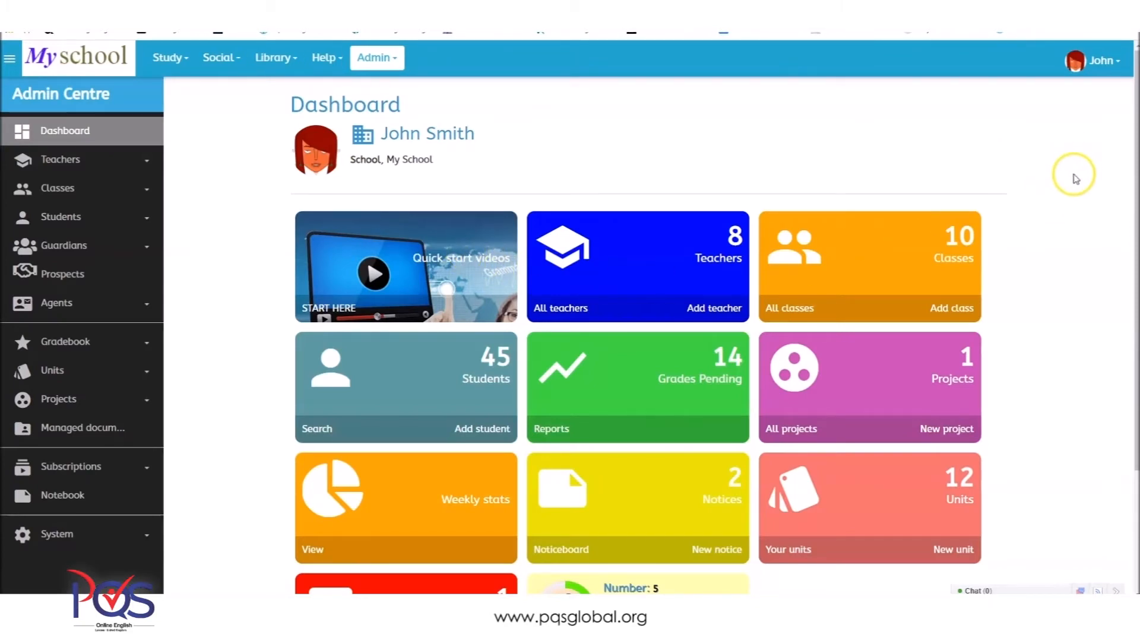
Open the list of all classes and inspect the student rosters of the IELTS preparation and First - B2 classes
{"action": "mouse_move", "coordinate": [1131, 173]}
{"action": "left_mouse_down"}
{"action": "mouse_move", "coordinate": [1130, 259]}
{"action": "mouse_move", "coordinate": [1131, 159]}
{"action": "left_mouse_up"}
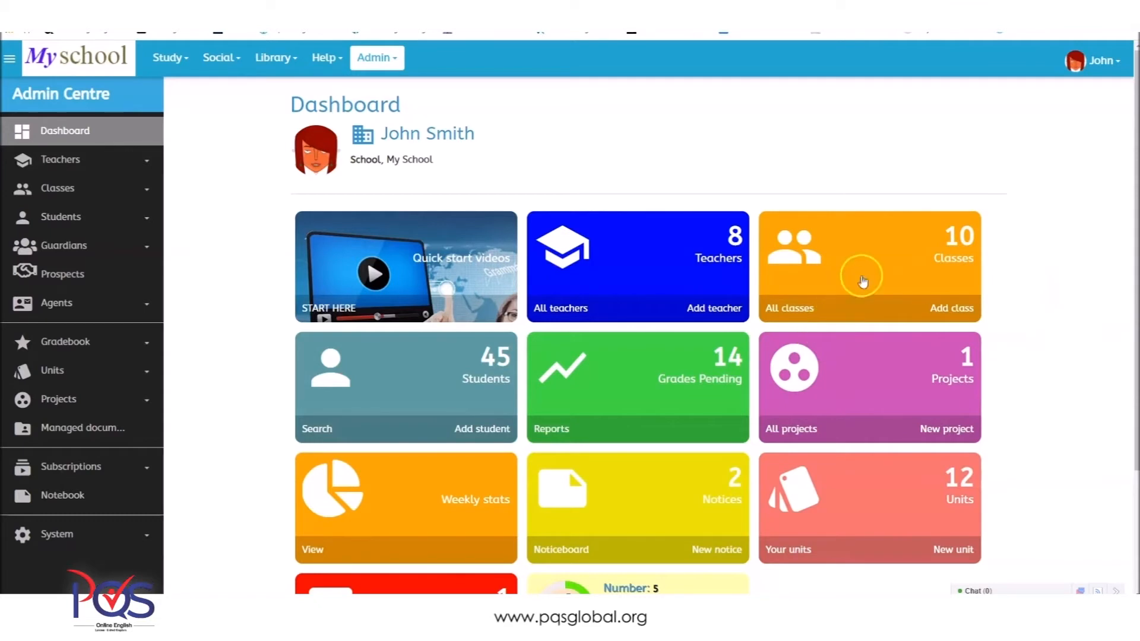
{"action": "left_click", "coordinate": [941, 265]}
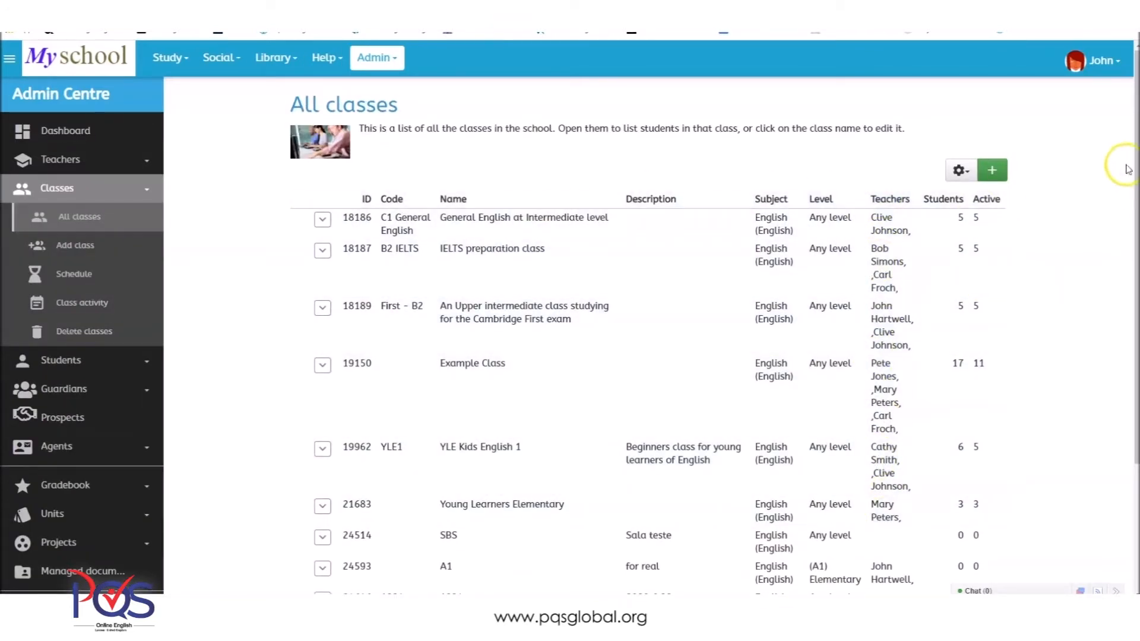
{"action": "mouse_move", "coordinate": [1124, 226]}
{"action": "left_mouse_down"}
{"action": "mouse_move", "coordinate": [1130, 400]}
{"action": "mouse_move", "coordinate": [1130, 226]}
{"action": "left_mouse_up"}
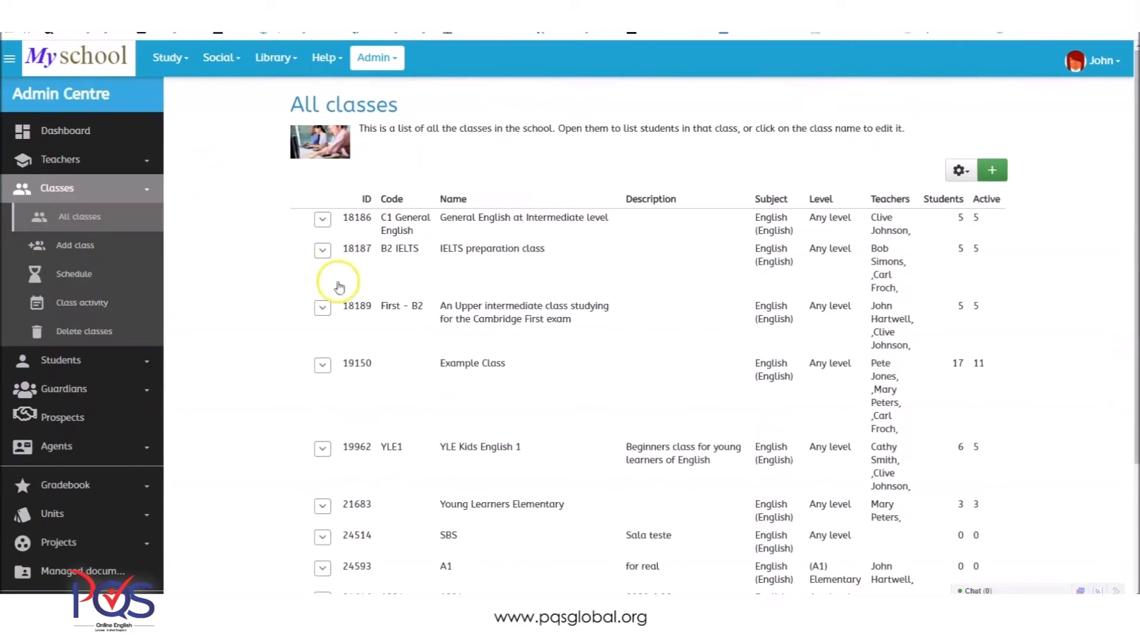
{"action": "left_click", "coordinate": [322, 251]}
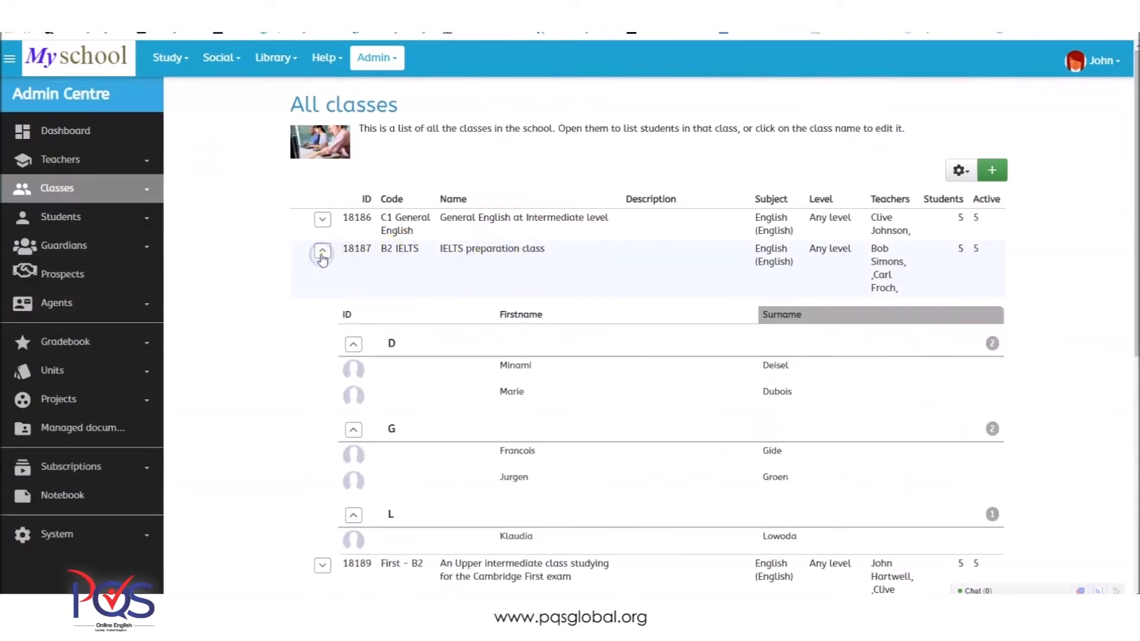
{"action": "left_click", "coordinate": [321, 254]}
{"action": "left_click", "coordinate": [322, 309]}
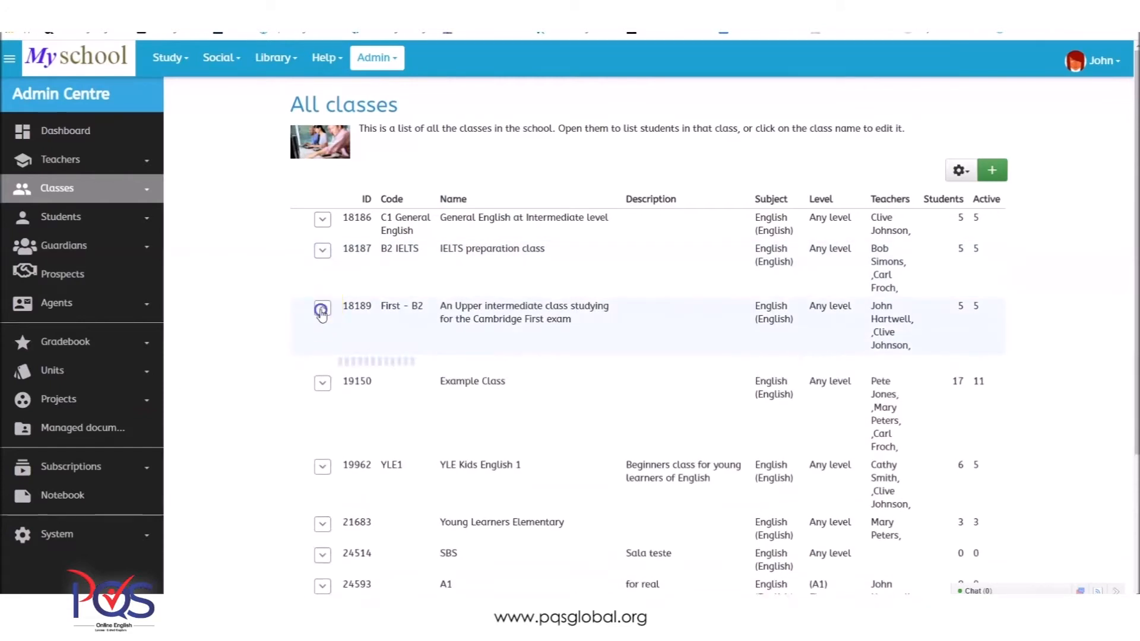
{"action": "left_click", "coordinate": [322, 309]}
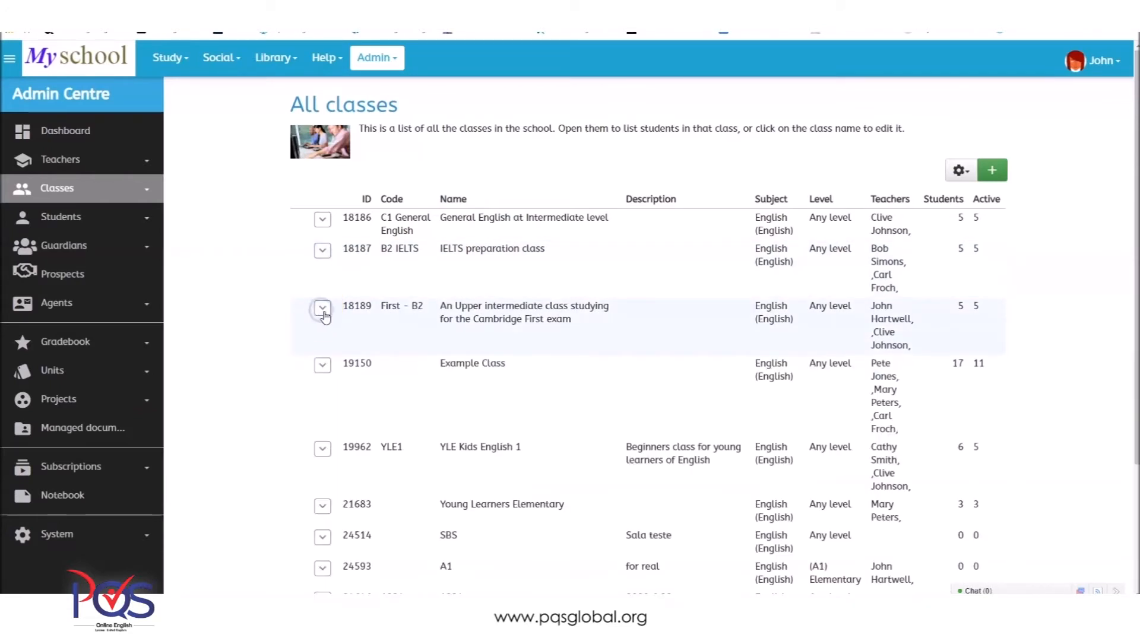
Open the full student list from the dashboard and view the gradebook of the first student under surname letter B
{"action": "left_click", "coordinate": [92, 63]}
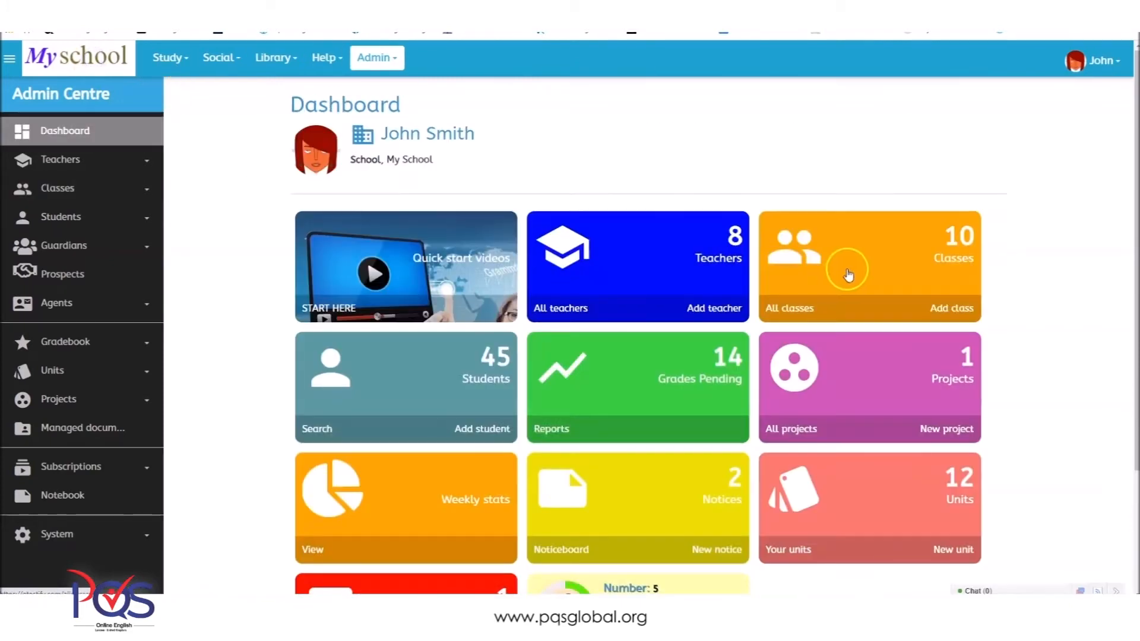
{"action": "left_click", "coordinate": [486, 366]}
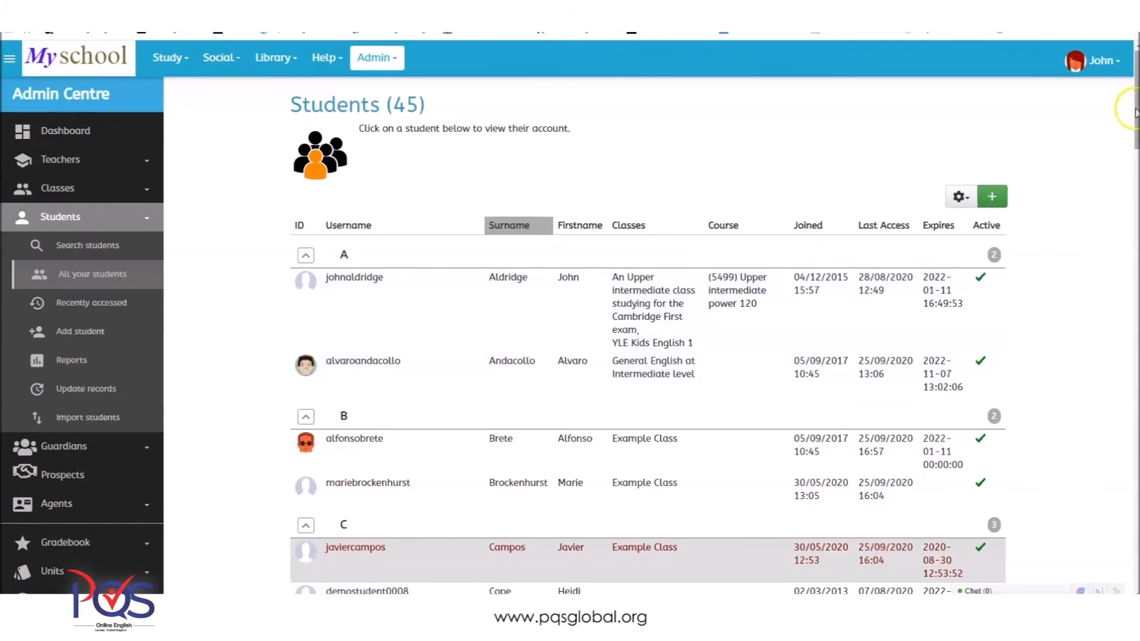
{"action": "mouse_move", "coordinate": [1134, 109]}
{"action": "left_mouse_down"}
{"action": "mouse_move", "coordinate": [1109, 568]}
{"action": "mouse_move", "coordinate": [1135, 101]}
{"action": "mouse_move", "coordinate": [1135, 537]}
{"action": "mouse_move", "coordinate": [1135, 100]}
{"action": "left_mouse_up"}
{"action": "scroll", "coordinate": [653, 320], "scroll_direction": "down", "scroll_amount": 1}
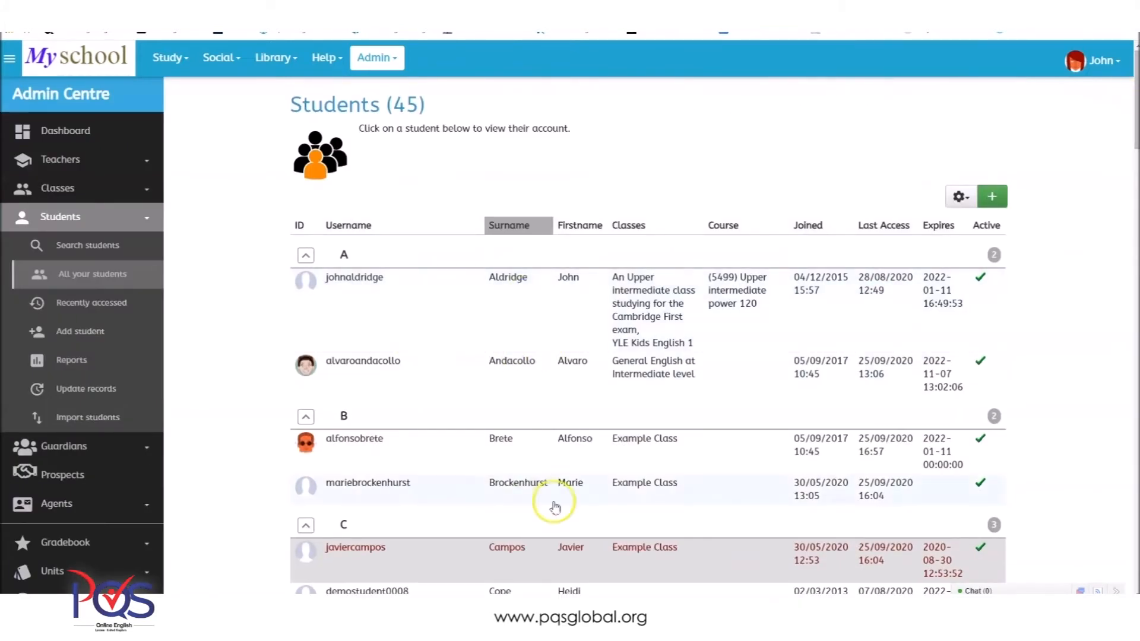
{"action": "scroll", "coordinate": [534, 297], "scroll_direction": "down", "scroll_amount": 3}
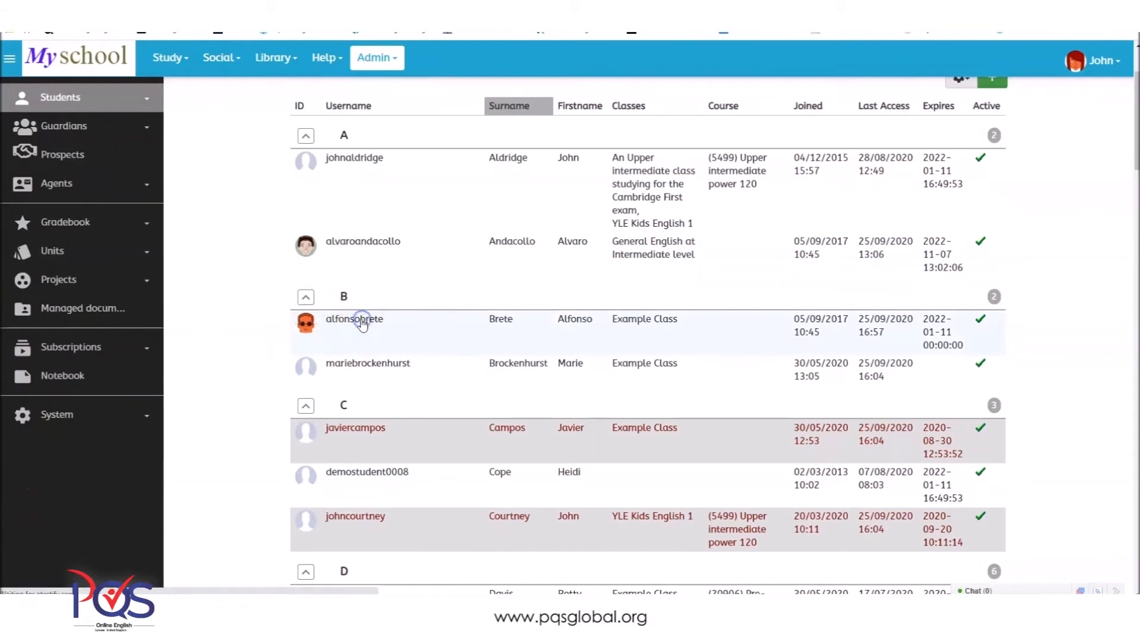
{"action": "left_click", "coordinate": [365, 326]}
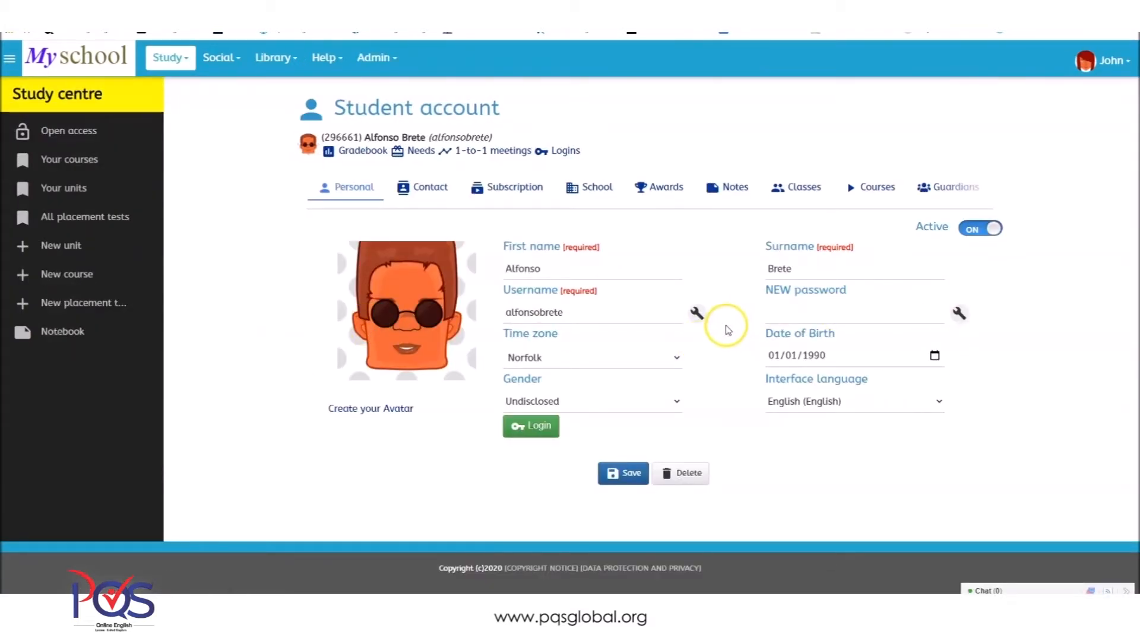
{"action": "left_click", "coordinate": [371, 151]}
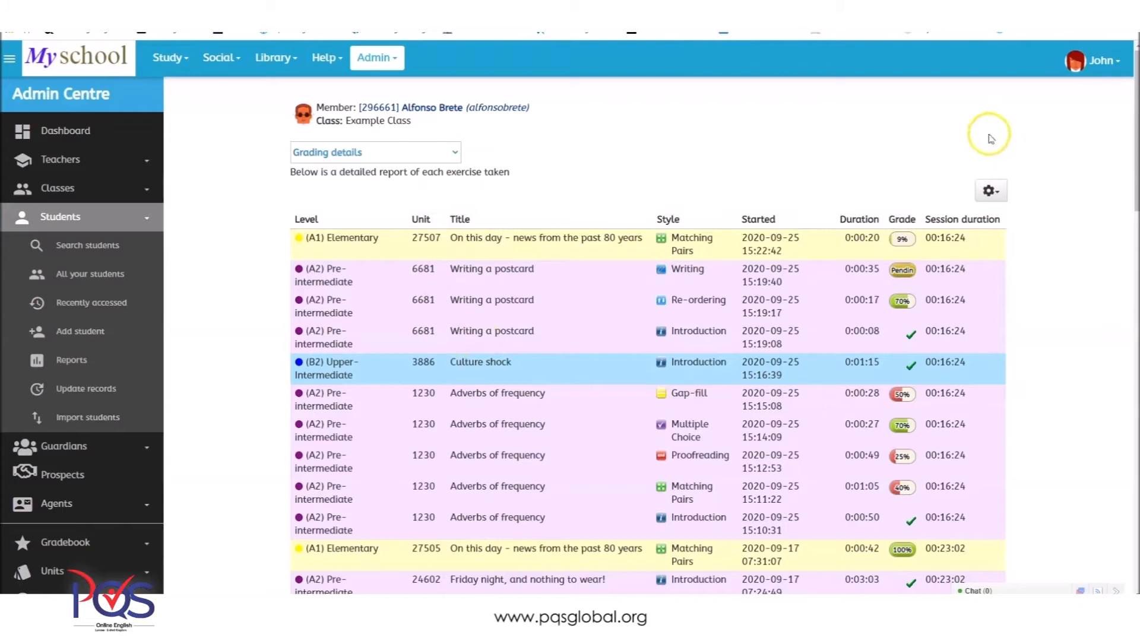
Return to the dashboard and view the weekly statistics
{"action": "left_click", "coordinate": [89, 94]}
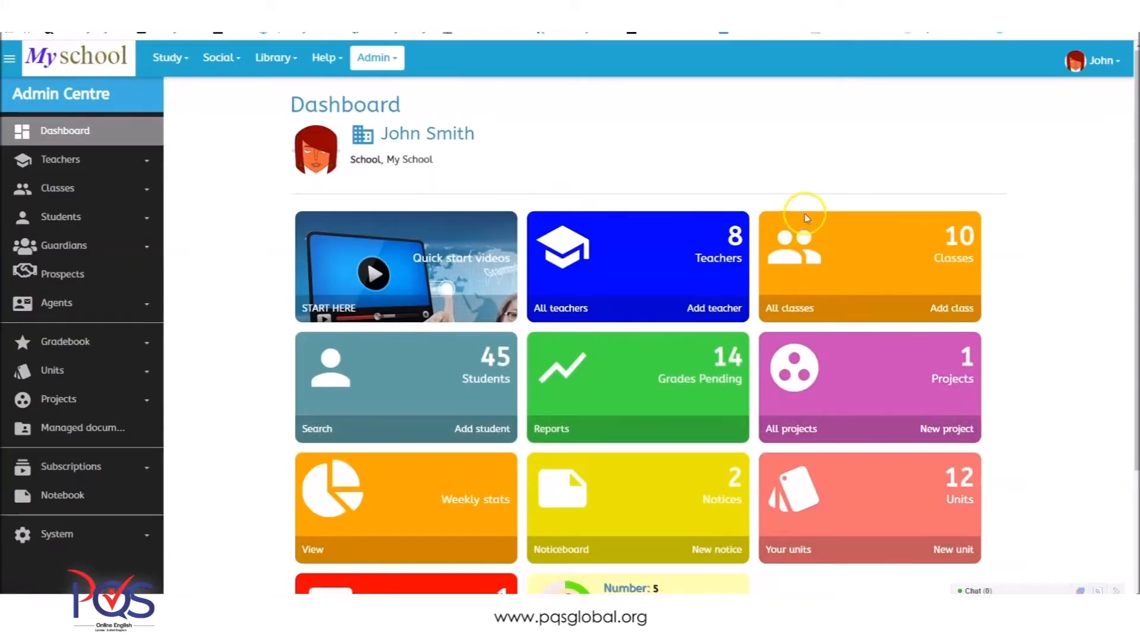
{"action": "scroll", "coordinate": [1127, 241], "scroll_direction": "down", "scroll_amount": 2}
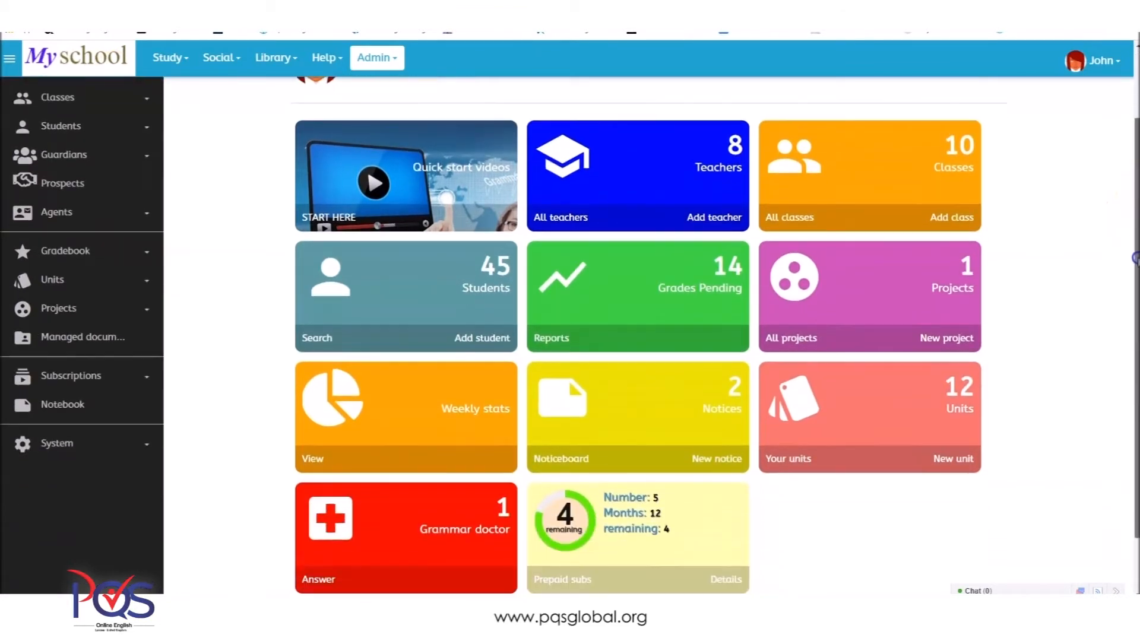
{"action": "left_click", "coordinate": [459, 407]}
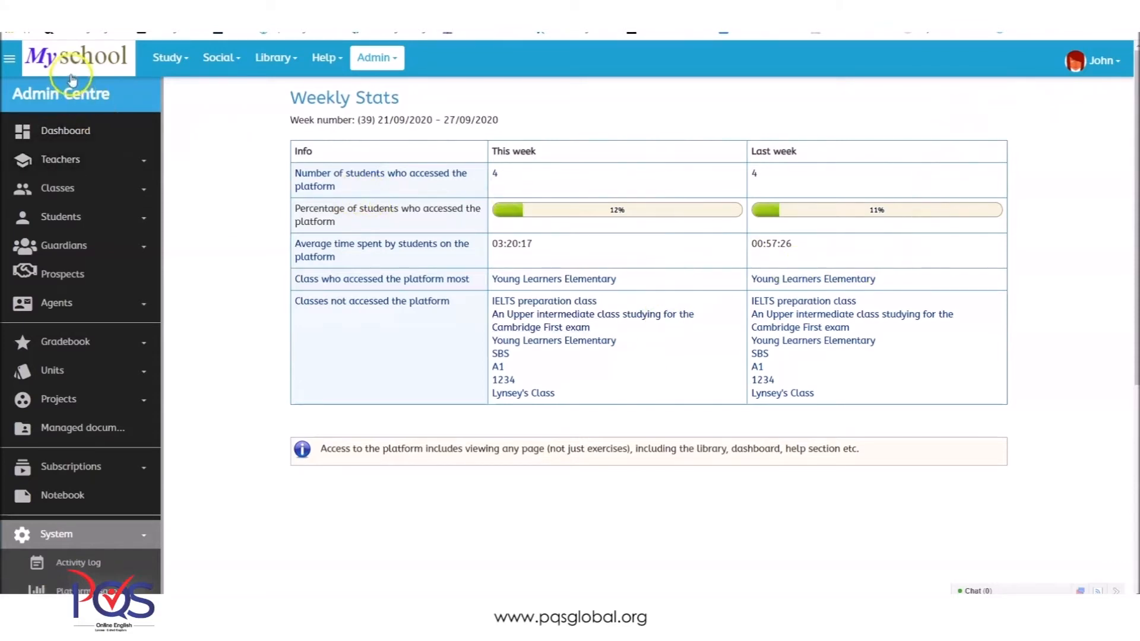
View the teacher activity report, followed by the editable teacher list
{"action": "left_click", "coordinate": [61, 162]}
{"action": "left_click", "coordinate": [79, 276]}
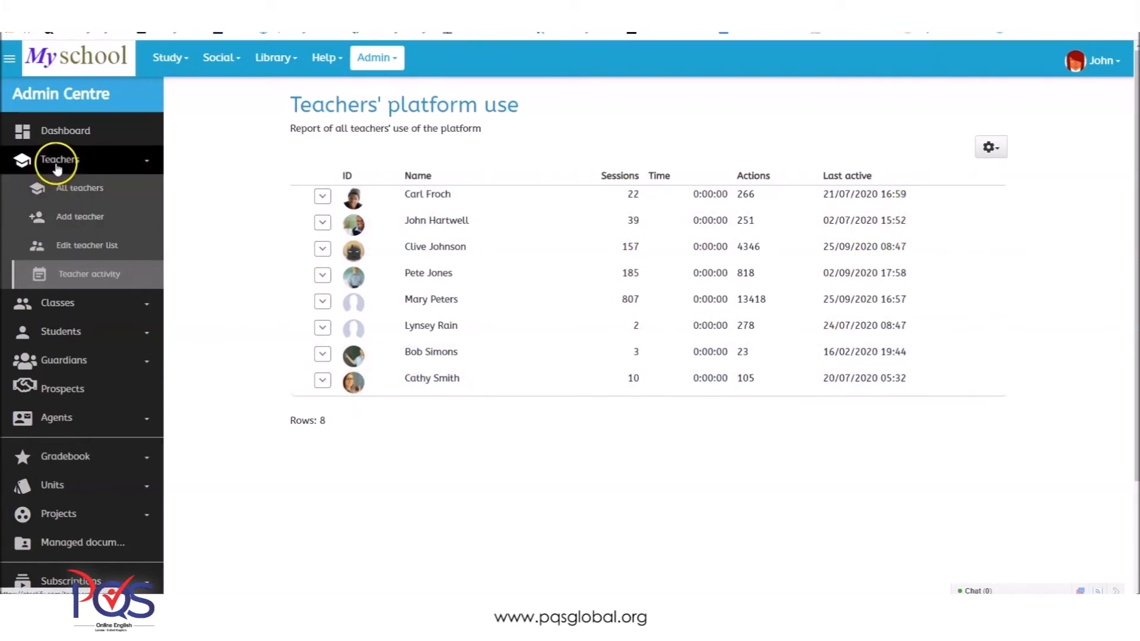
{"action": "left_click", "coordinate": [78, 249]}
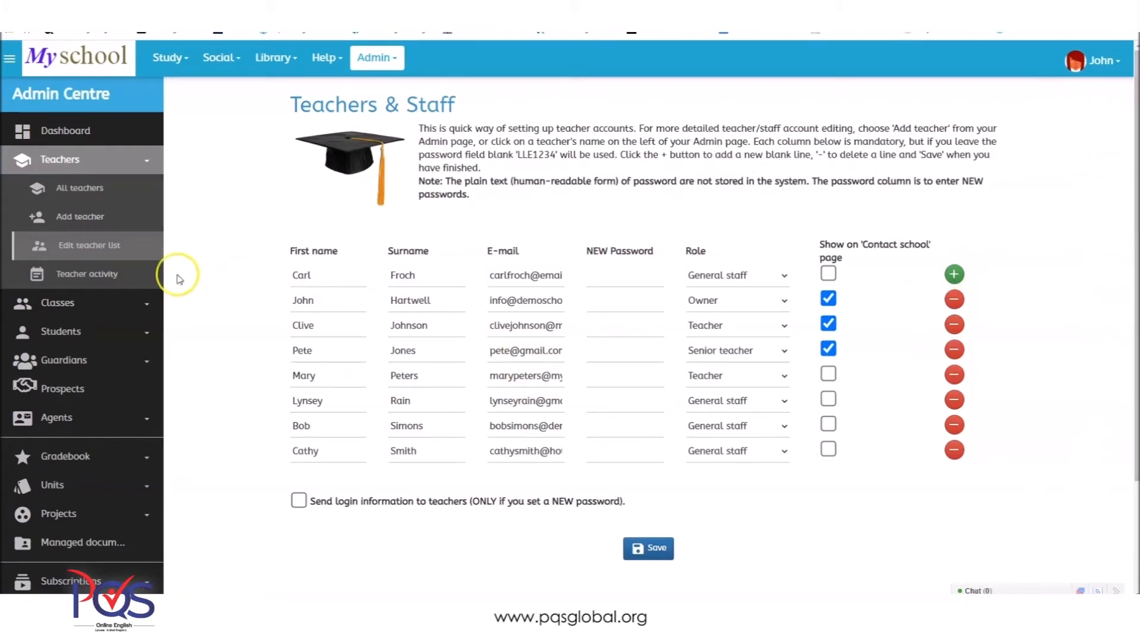
Open the student record update form and choose the whole Example Class as the group to update
{"action": "left_click", "coordinate": [71, 331]}
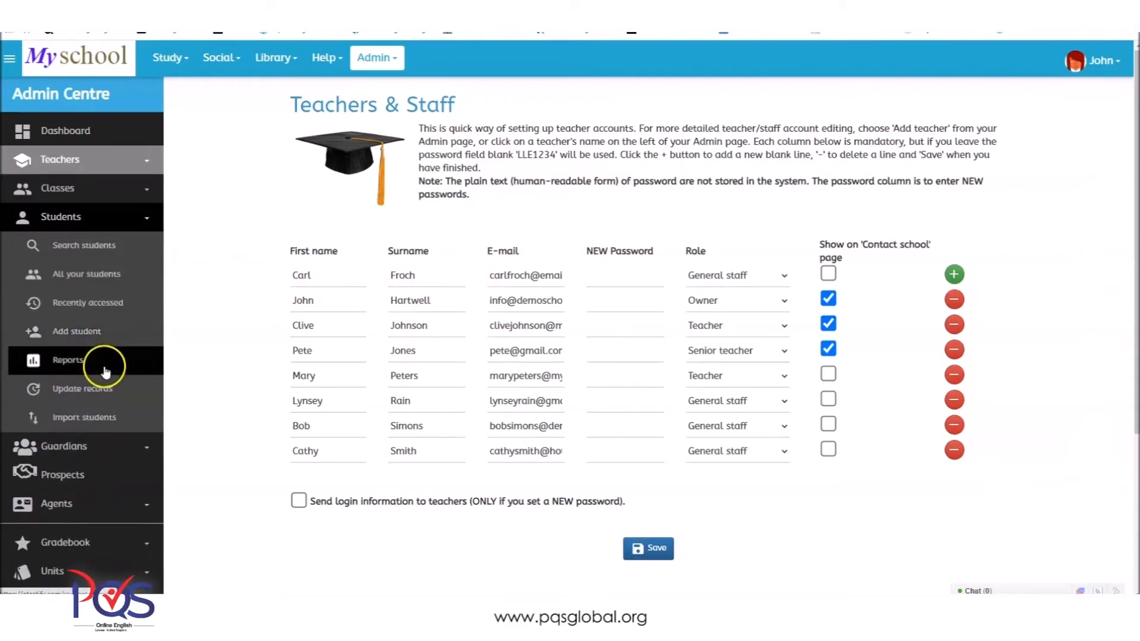
{"action": "left_click", "coordinate": [90, 387]}
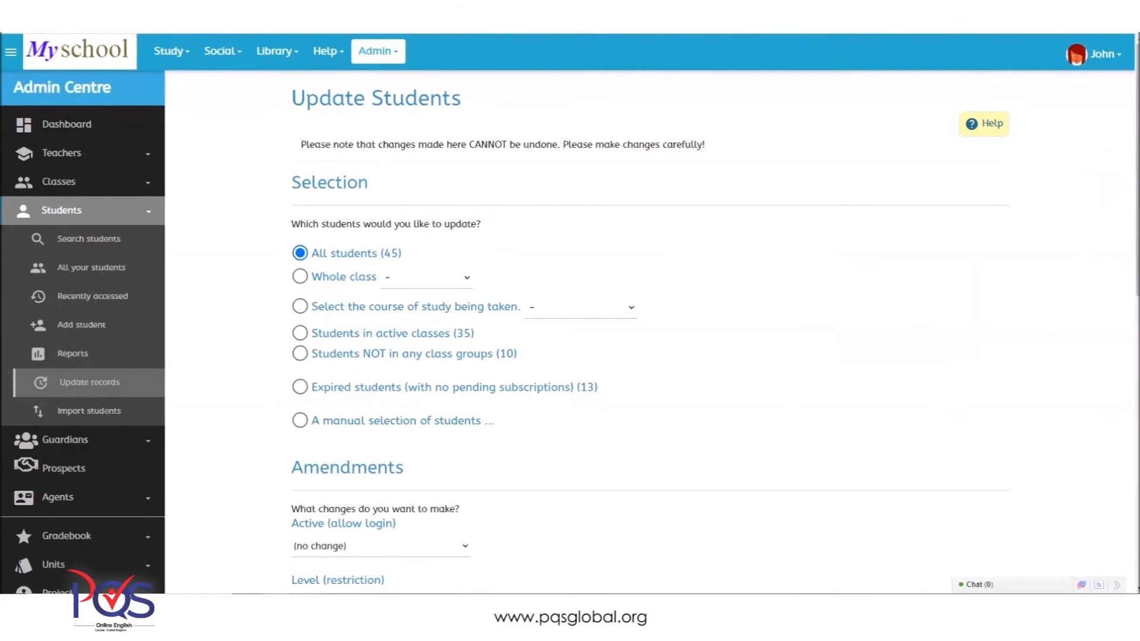
{"action": "mouse_move", "coordinate": [1133, 165]}
{"action": "left_mouse_down"}
{"action": "mouse_move", "coordinate": [1131, 340]}
{"action": "mouse_move", "coordinate": [1133, 162]}
{"action": "left_mouse_up"}
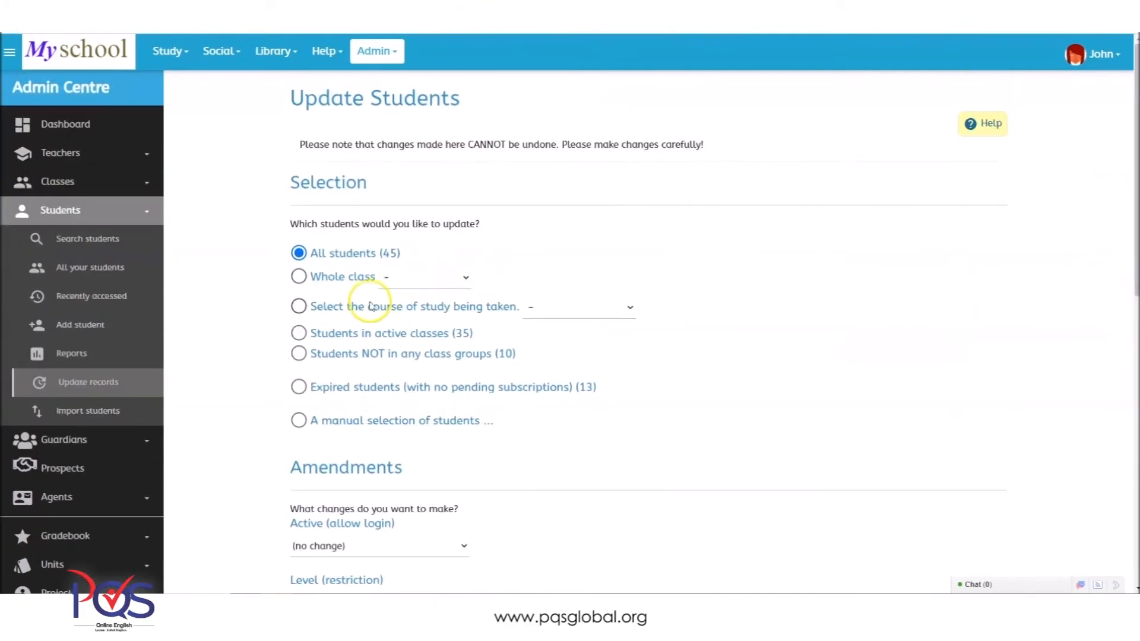
{"action": "left_click", "coordinate": [403, 278]}
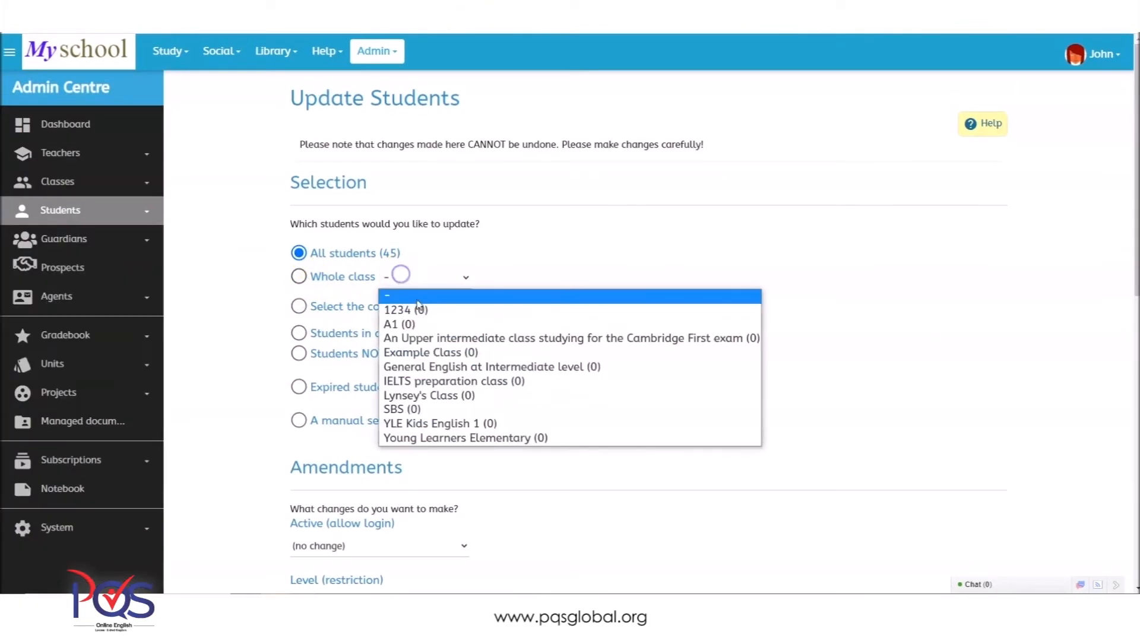
{"action": "left_click", "coordinate": [403, 356]}
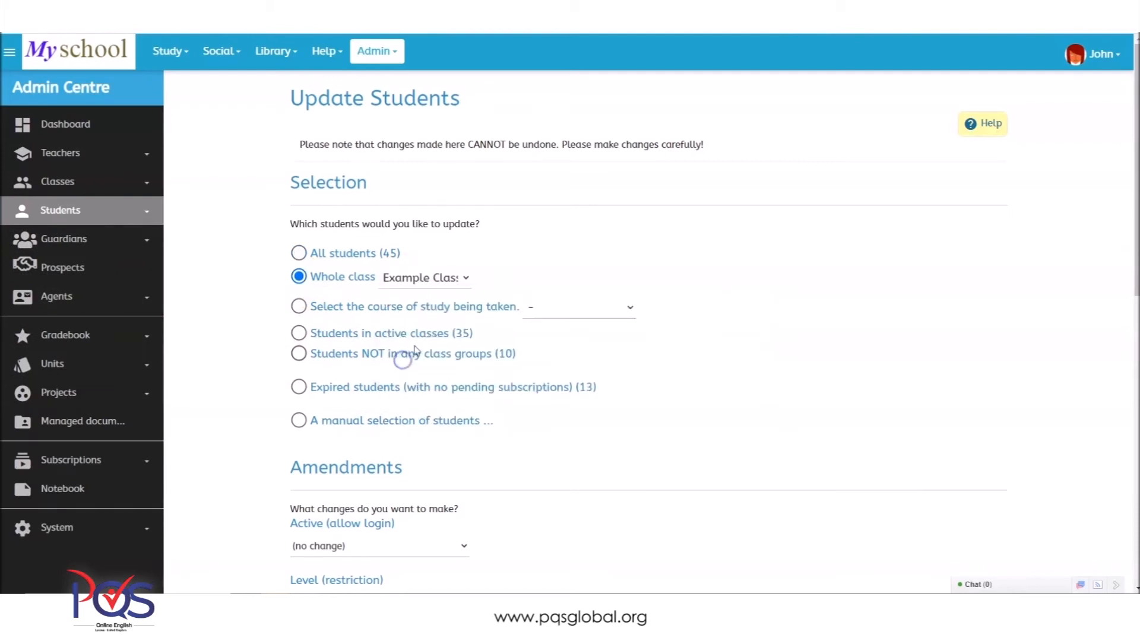
{"action": "mouse_move", "coordinate": [1113, 211]}
{"action": "left_mouse_down"}
{"action": "mouse_move", "coordinate": [1118, 423]}
{"action": "mouse_move", "coordinate": [1122, 208]}
{"action": "left_mouse_up"}
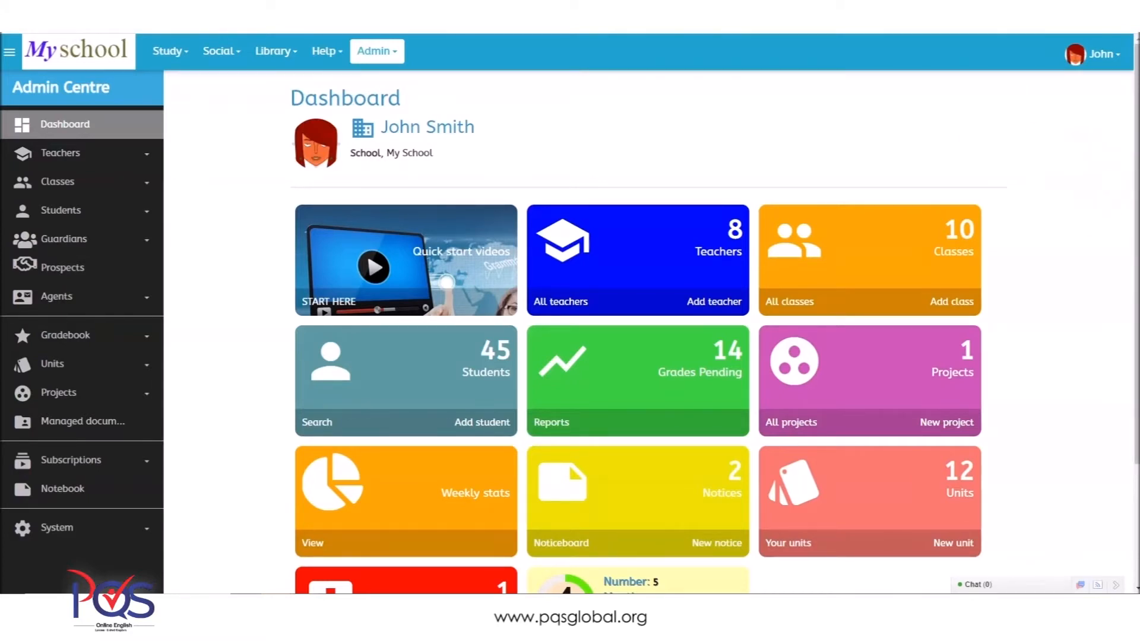
Examine the prepaid subscriptions summary on the dashboard
{"action": "left_click_drag", "start_coordinate": [1129, 157], "coordinate": [1135, 374]}
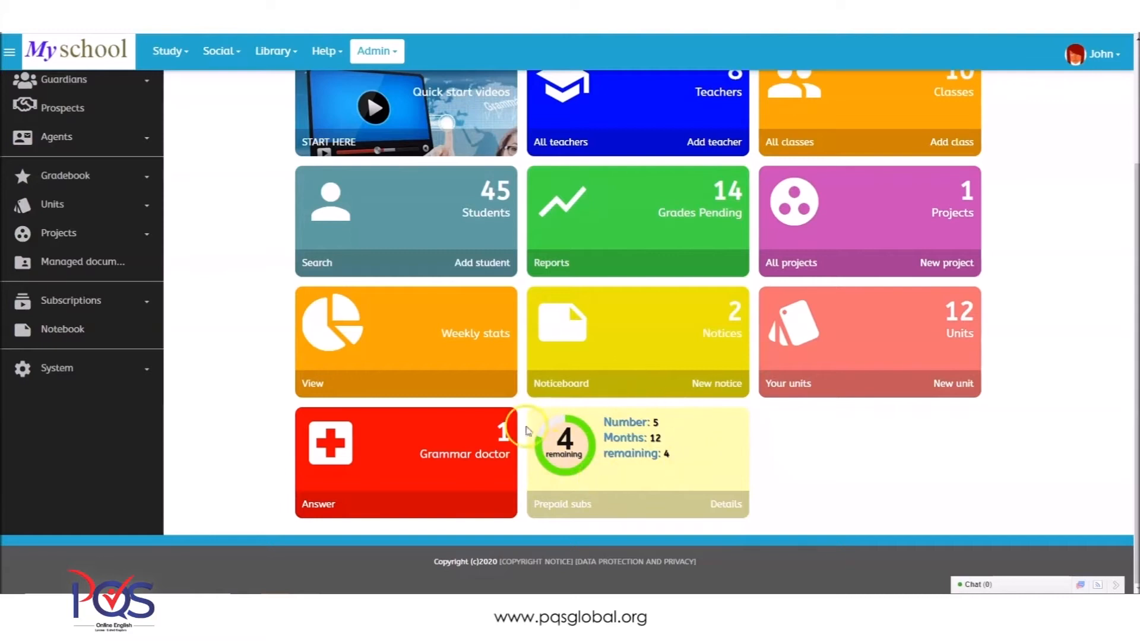
{"action": "left_click", "coordinate": [693, 473]}
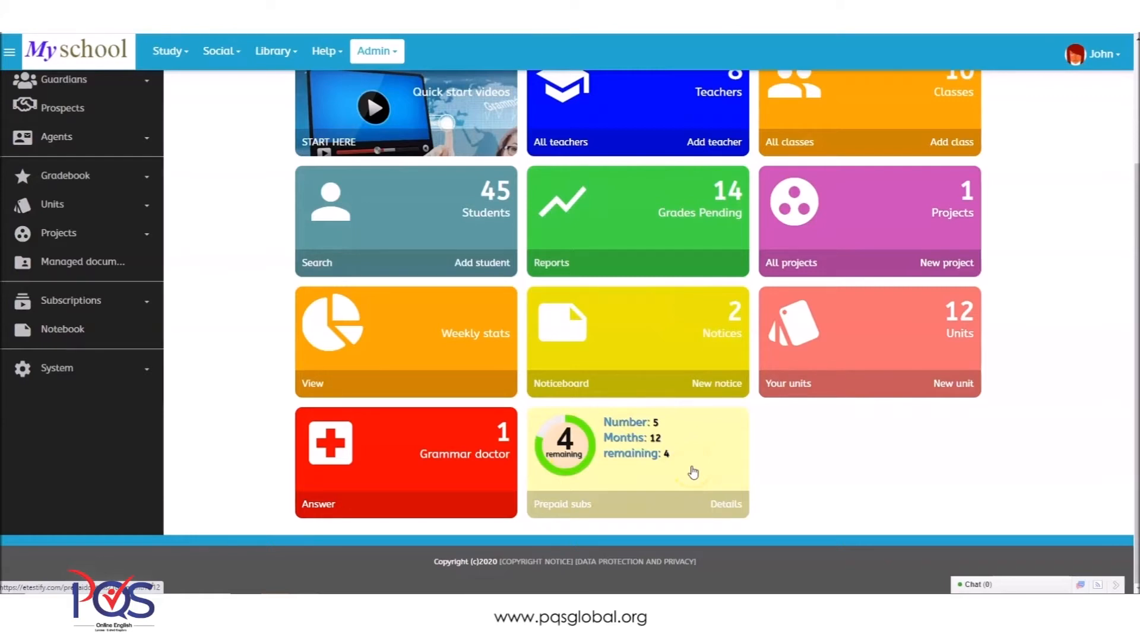
{"action": "left_click_drag", "start_coordinate": [1127, 363], "coordinate": [1131, 128]}
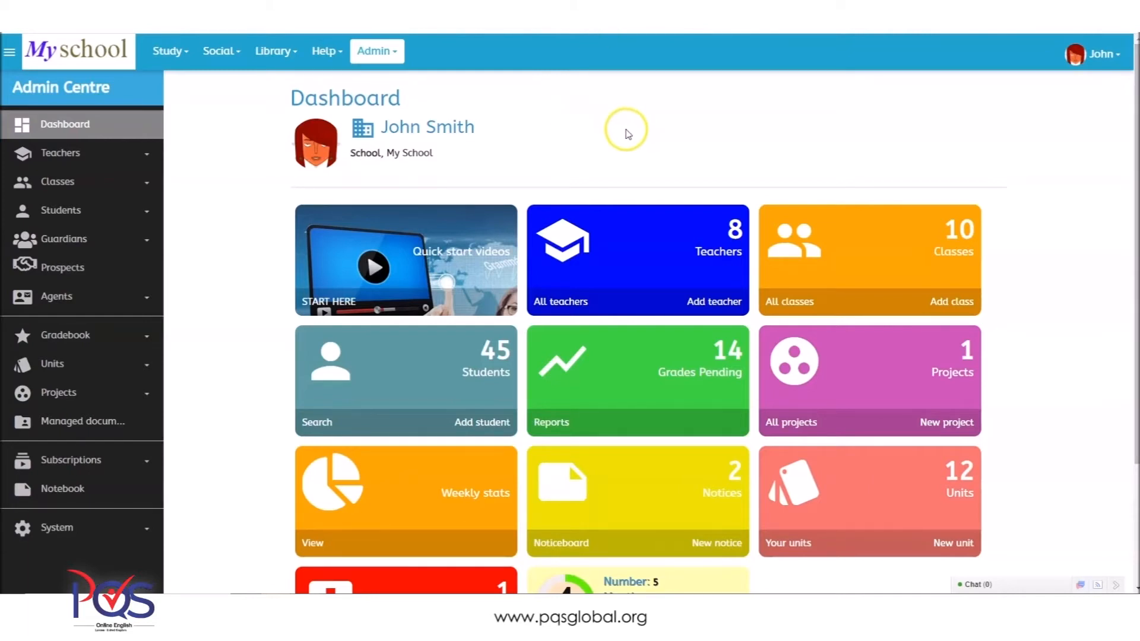
Start a new session in the class schedule and assign it to Example Class
{"action": "left_click", "coordinate": [58, 183]}
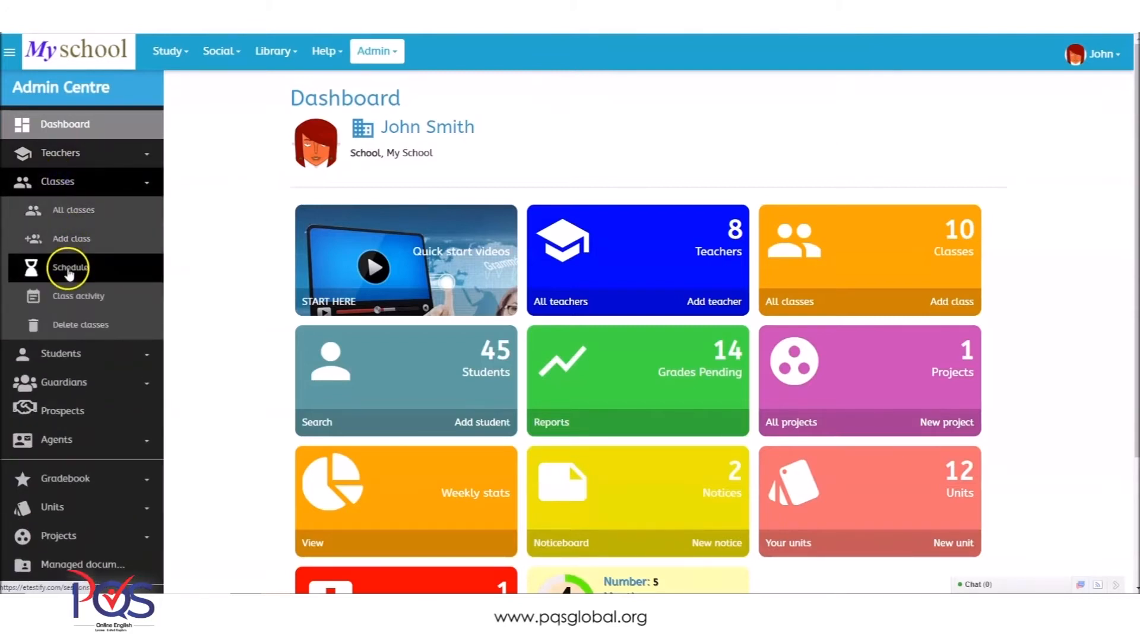
{"action": "left_click", "coordinate": [69, 271]}
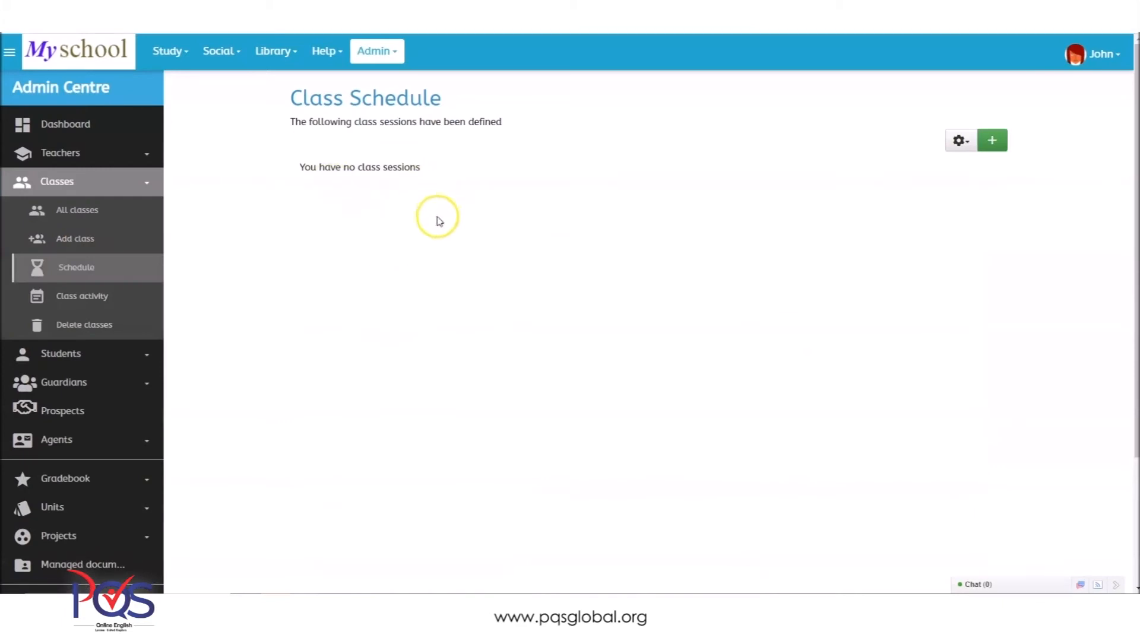
{"action": "left_click", "coordinate": [991, 142]}
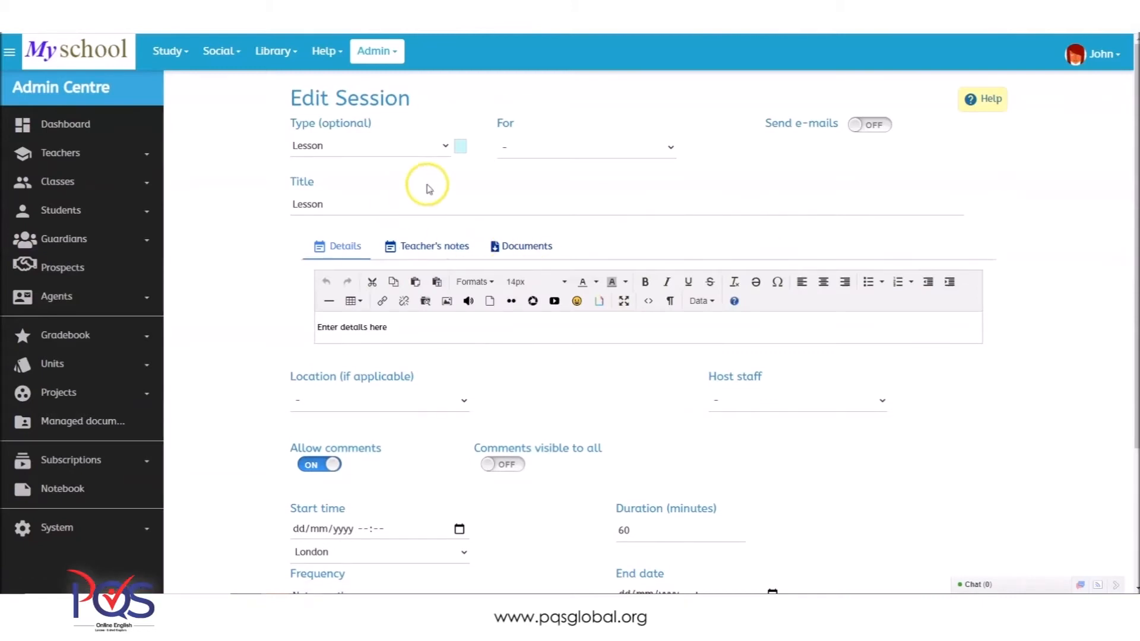
{"action": "left_click", "coordinate": [546, 146]}
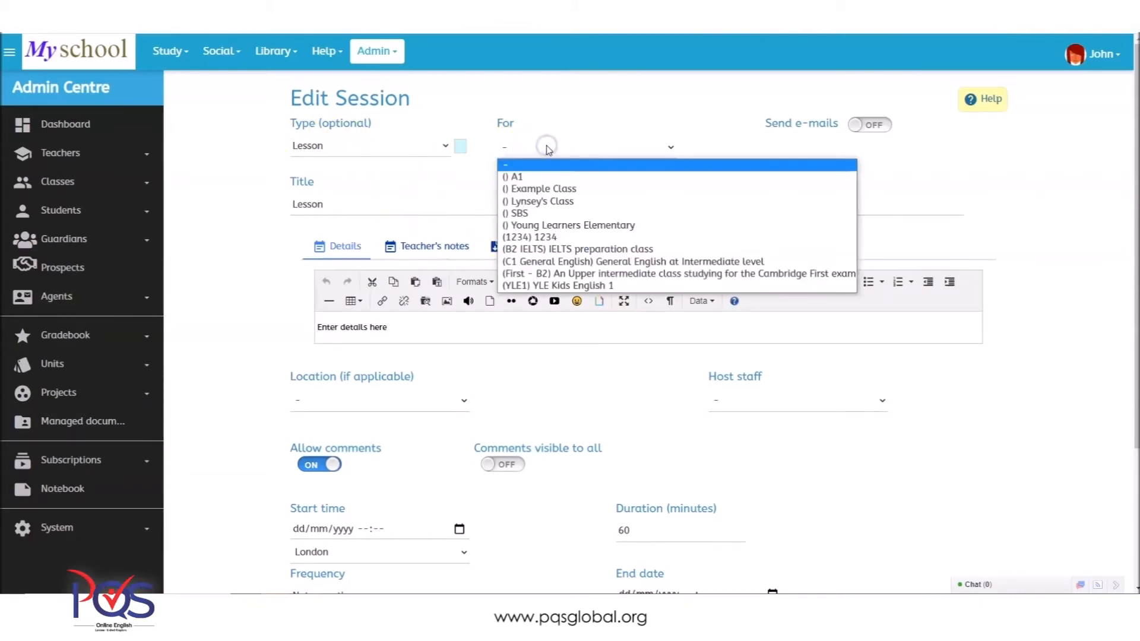
{"action": "left_click", "coordinate": [542, 189]}
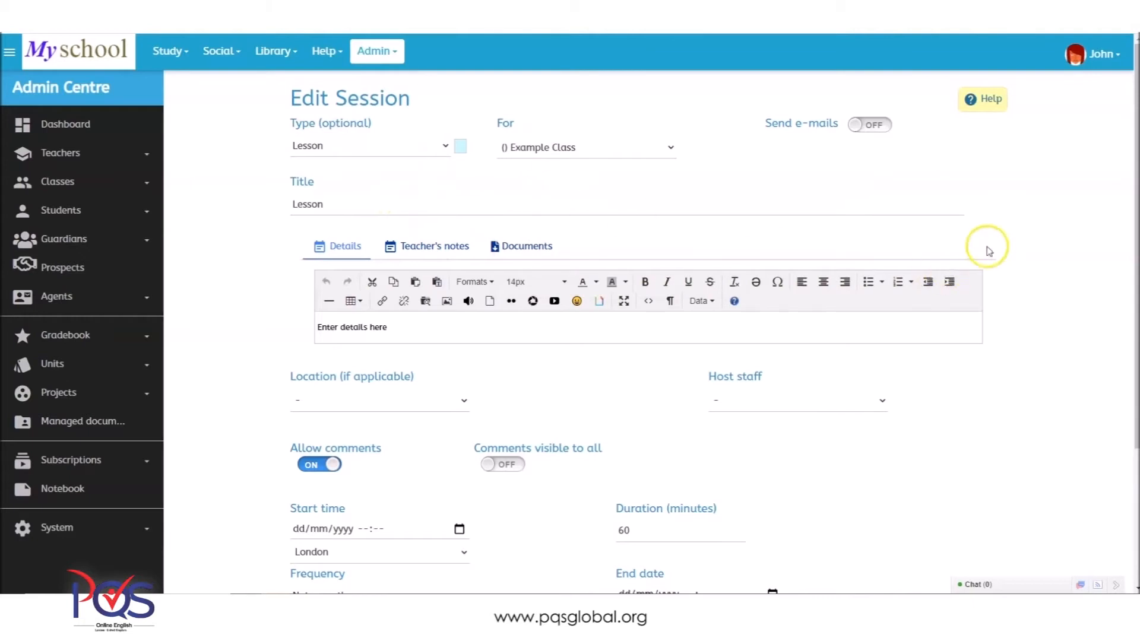
{"action": "left_click_drag", "start_coordinate": [1134, 183], "coordinate": [1132, 259]}
{"action": "scroll", "coordinate": [1133, 259], "scroll_direction": "up", "scroll_amount": 1}
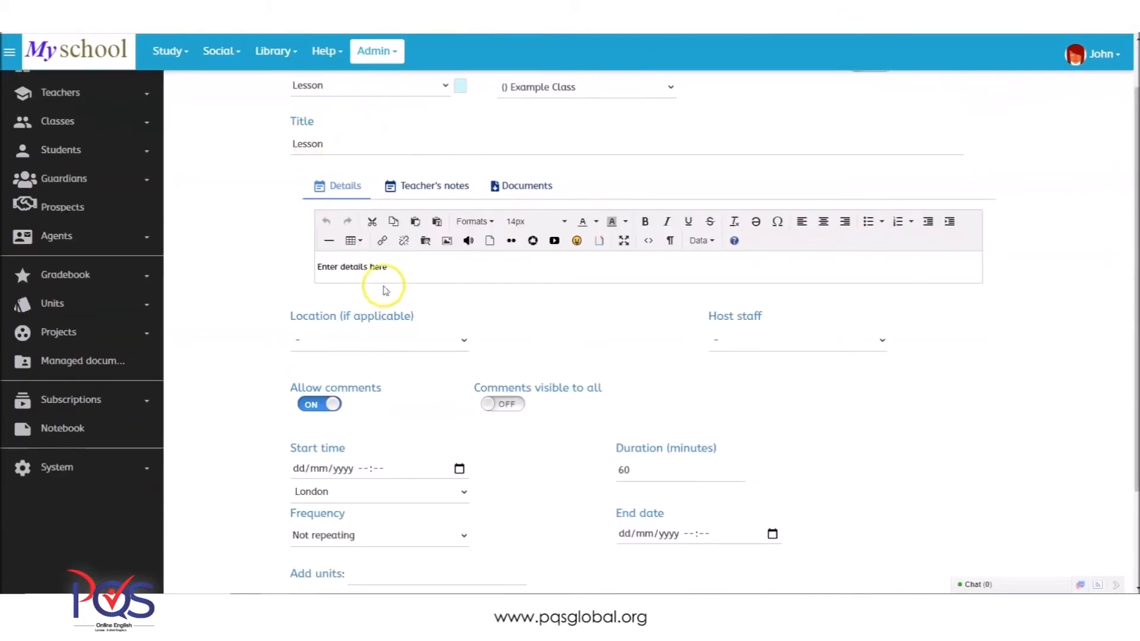
Replace the placeholder text in the session details with "Zoom link" and start a new line below it
{"action": "left_click_drag", "start_coordinate": [402, 267], "coordinate": [279, 270]}
{"action": "type", "text": "Zoom link"}
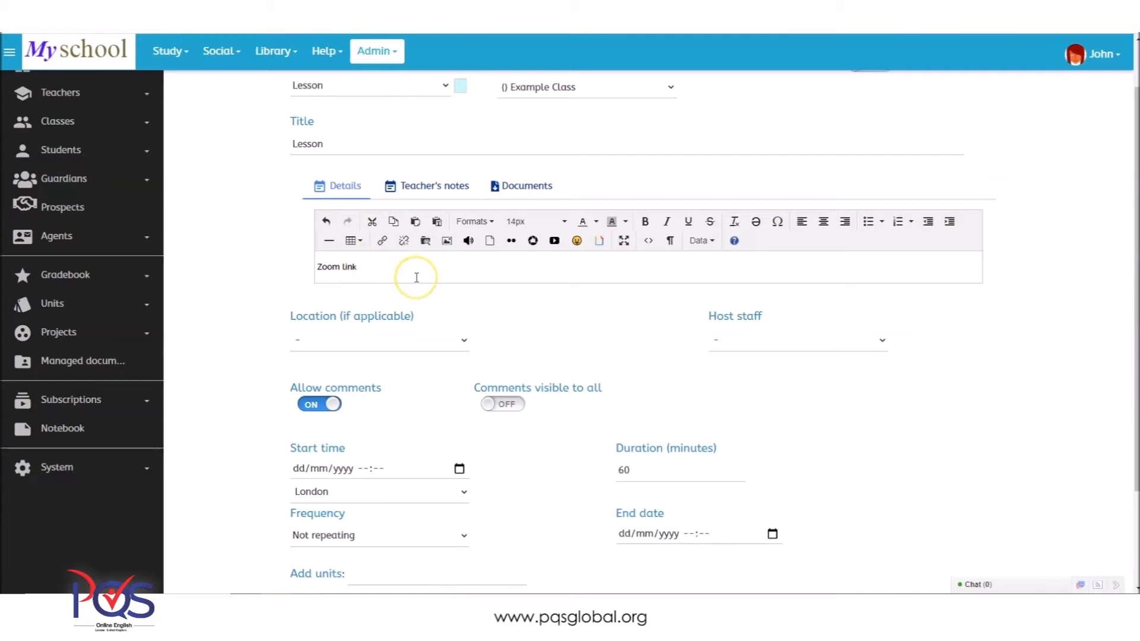
{"action": "key", "text": "Return"}
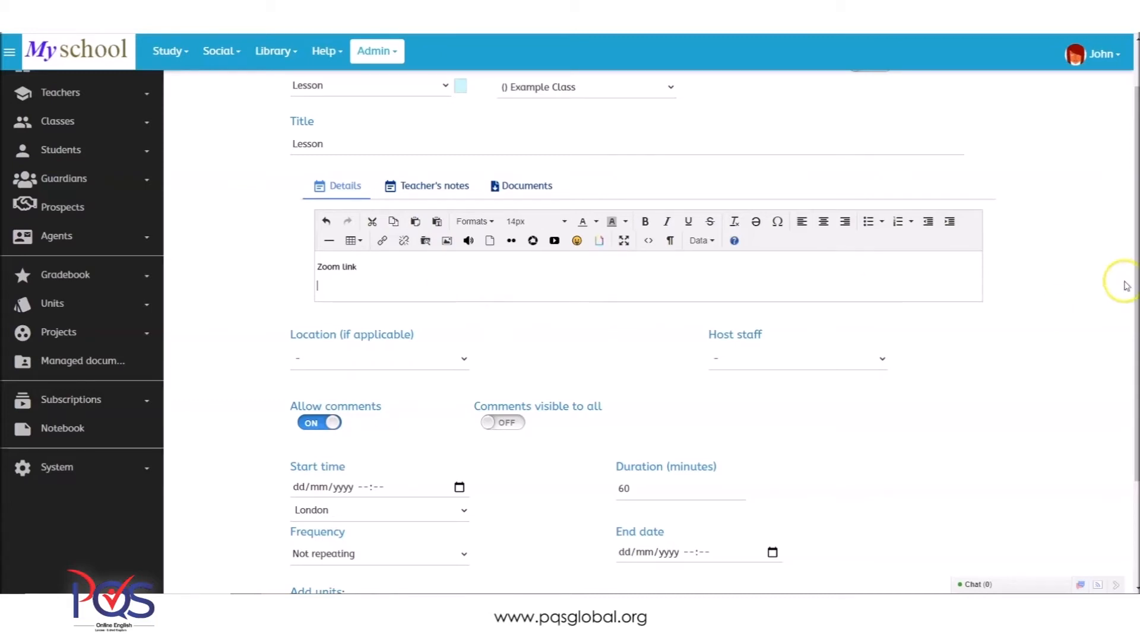
Set the session's location to Online 2 (20 spaces) and assign a teacher as host staff
{"action": "left_click_drag", "start_coordinate": [1127, 279], "coordinate": [1127, 399]}
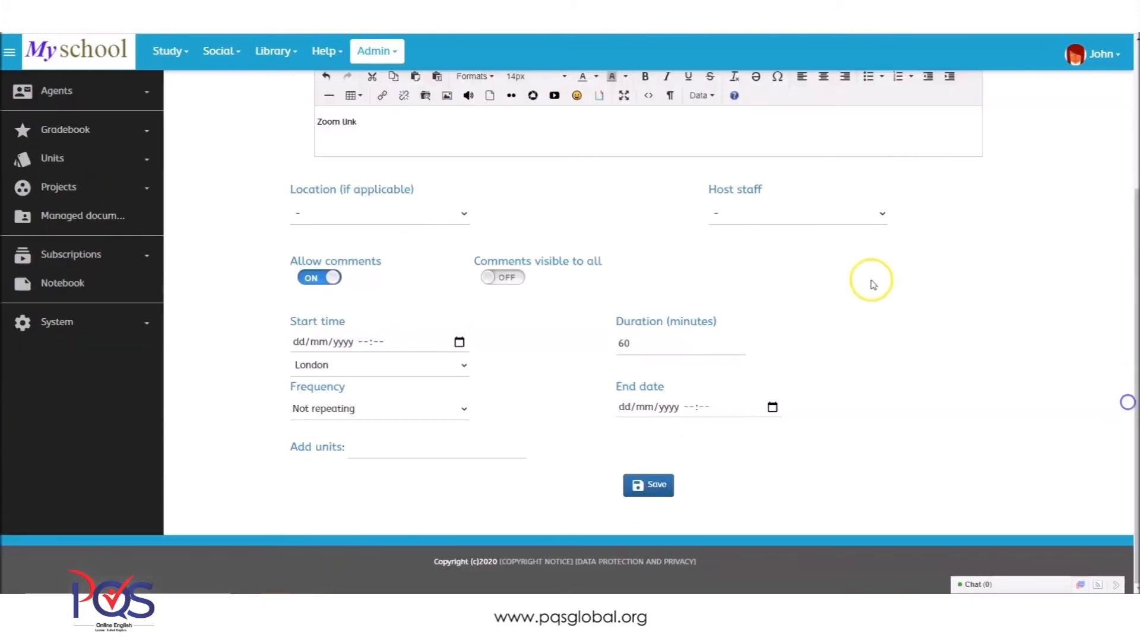
{"action": "left_click", "coordinate": [339, 215]}
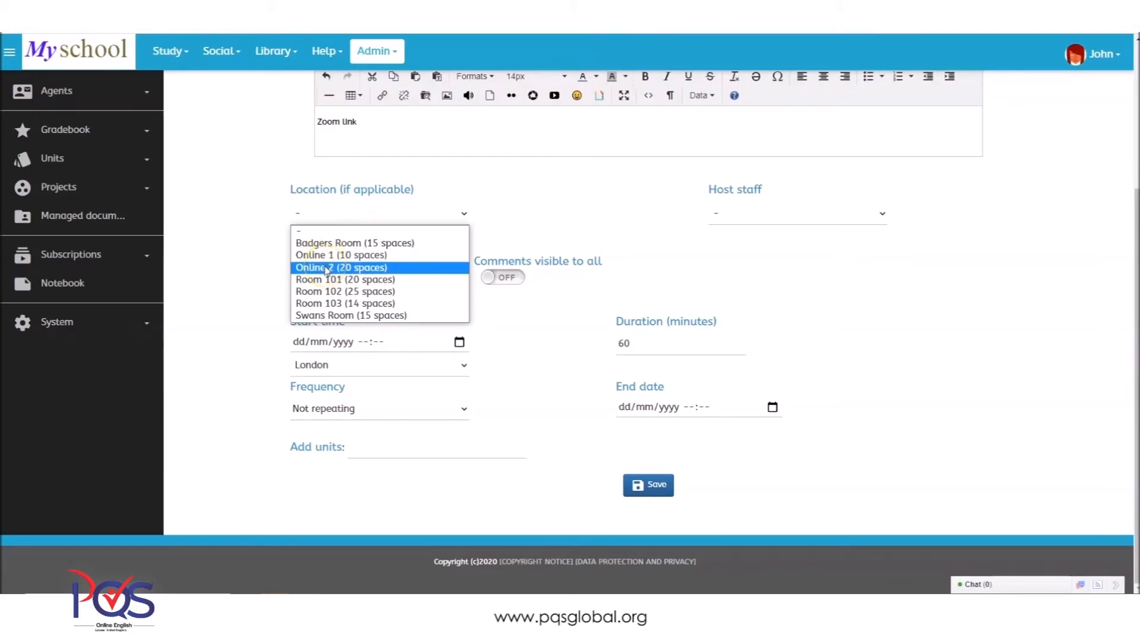
{"action": "left_click", "coordinate": [325, 268]}
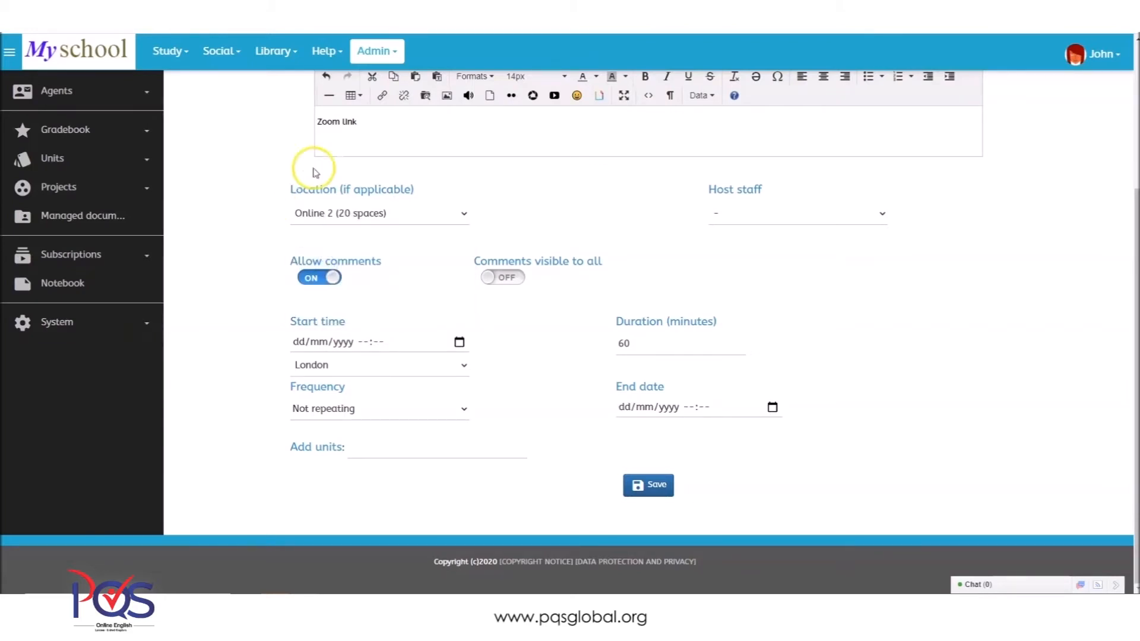
{"action": "left_click", "coordinate": [796, 215]}
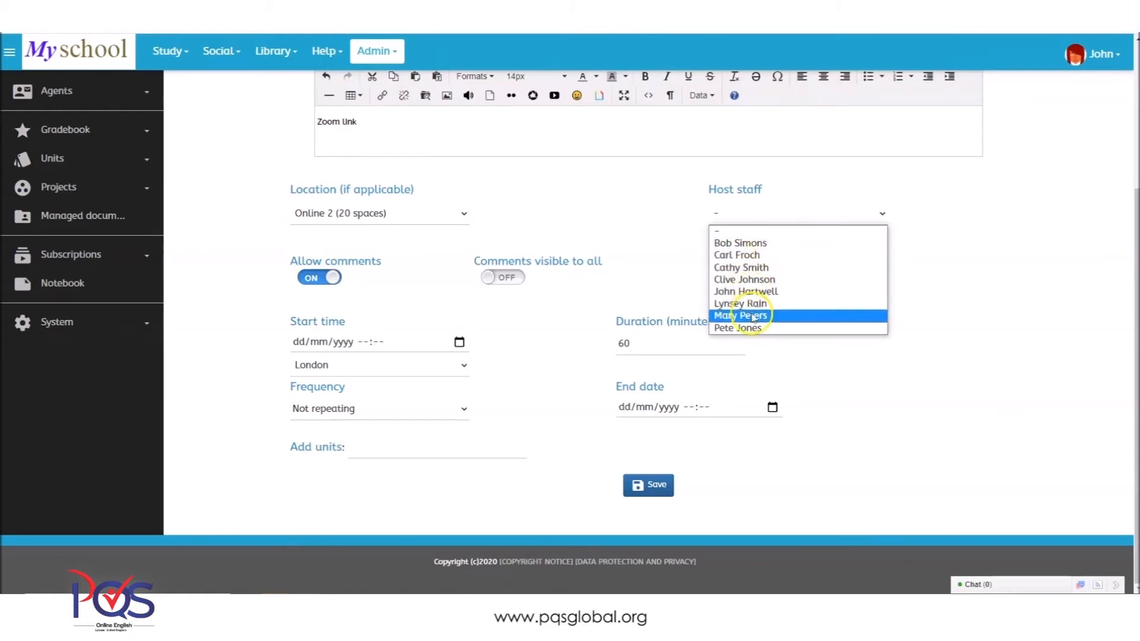
{"action": "left_click", "coordinate": [752, 315]}
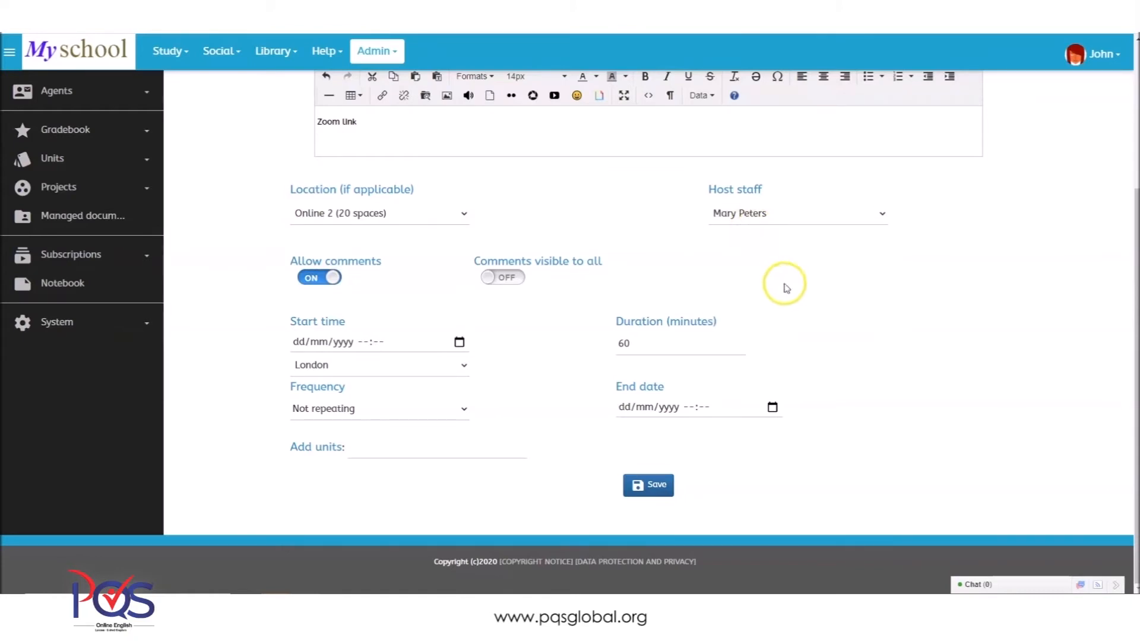
Set the session's start time to 28/09/2020 13:00 in the Istanbul time zone
{"action": "left_click", "coordinate": [300, 342]}
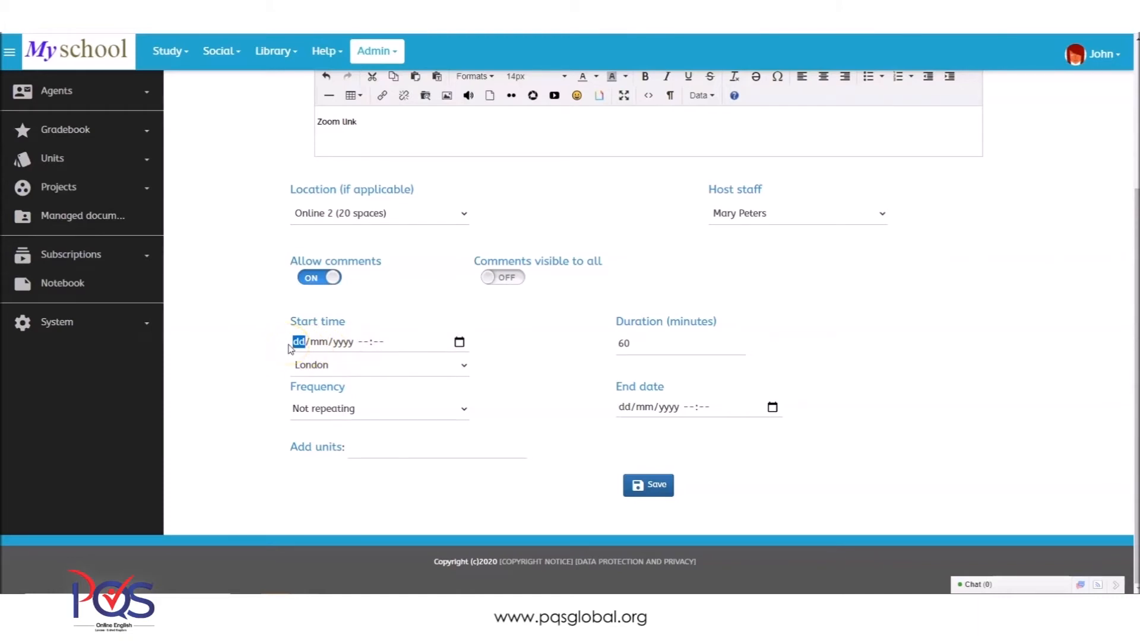
{"action": "left_click", "coordinate": [459, 342]}
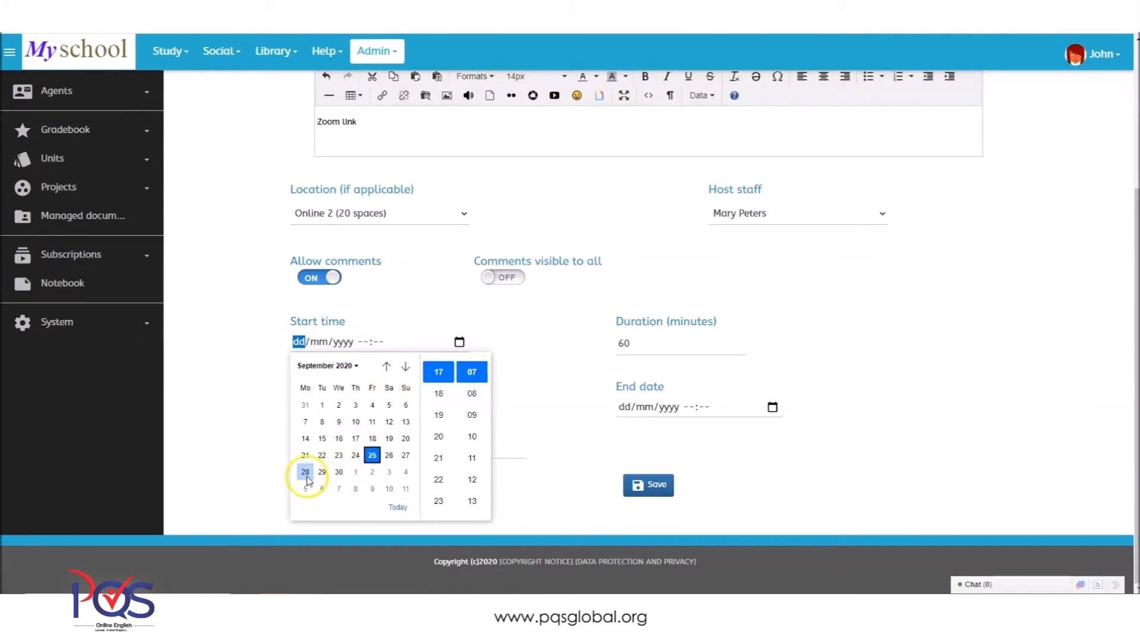
{"action": "left_click", "coordinate": [305, 473]}
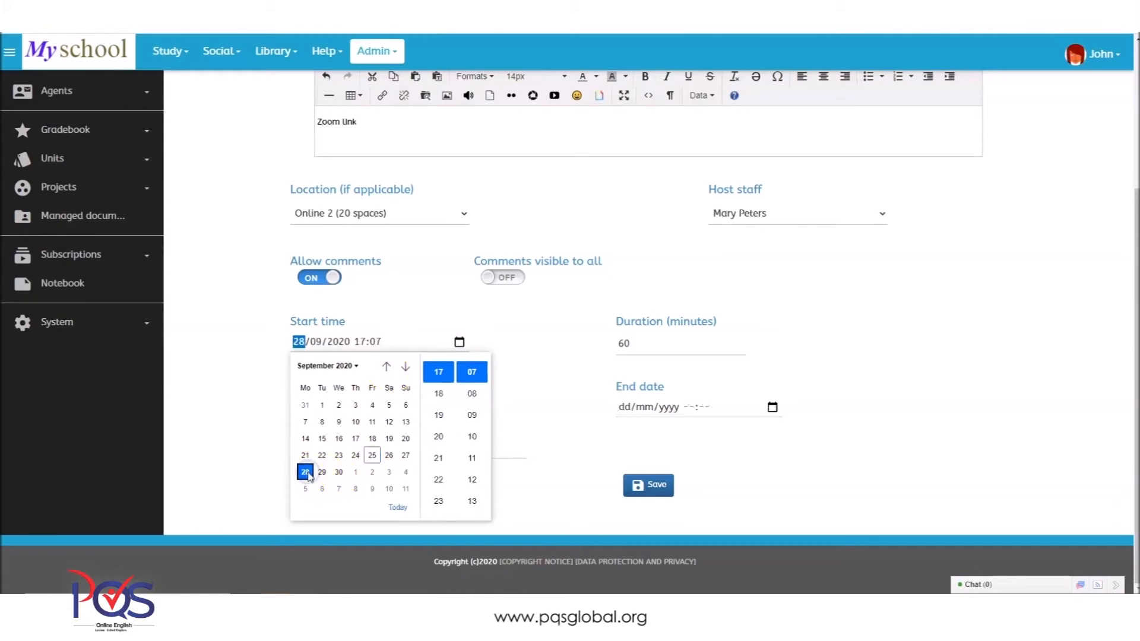
{"action": "left_click", "coordinate": [360, 341]}
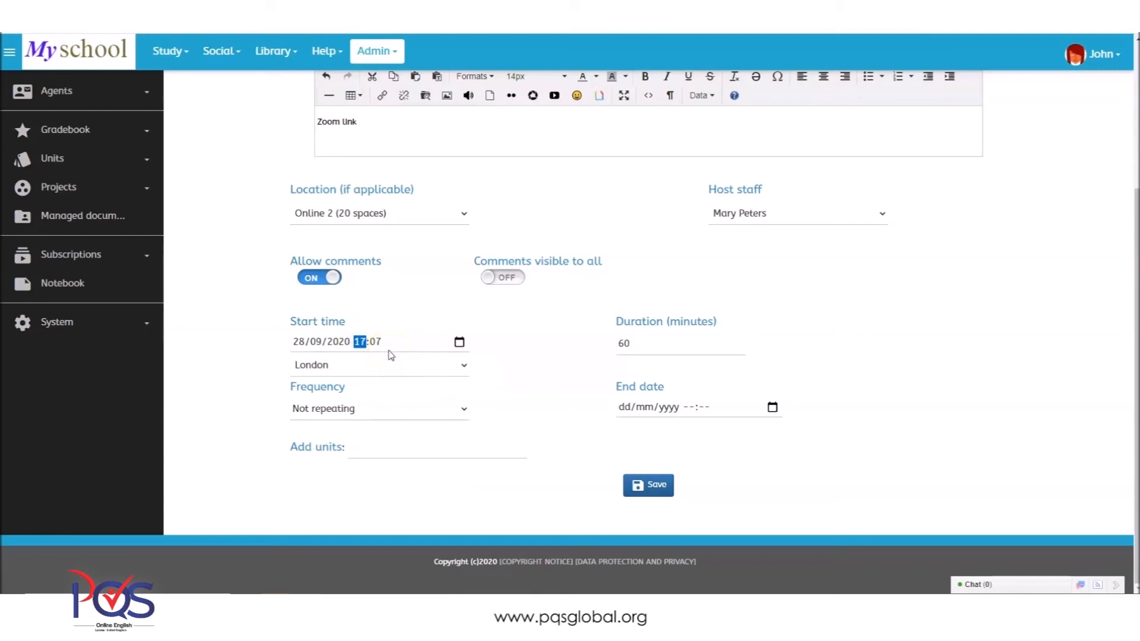
{"action": "type", "text": "13"}
{"action": "left_click", "coordinate": [500, 322]}
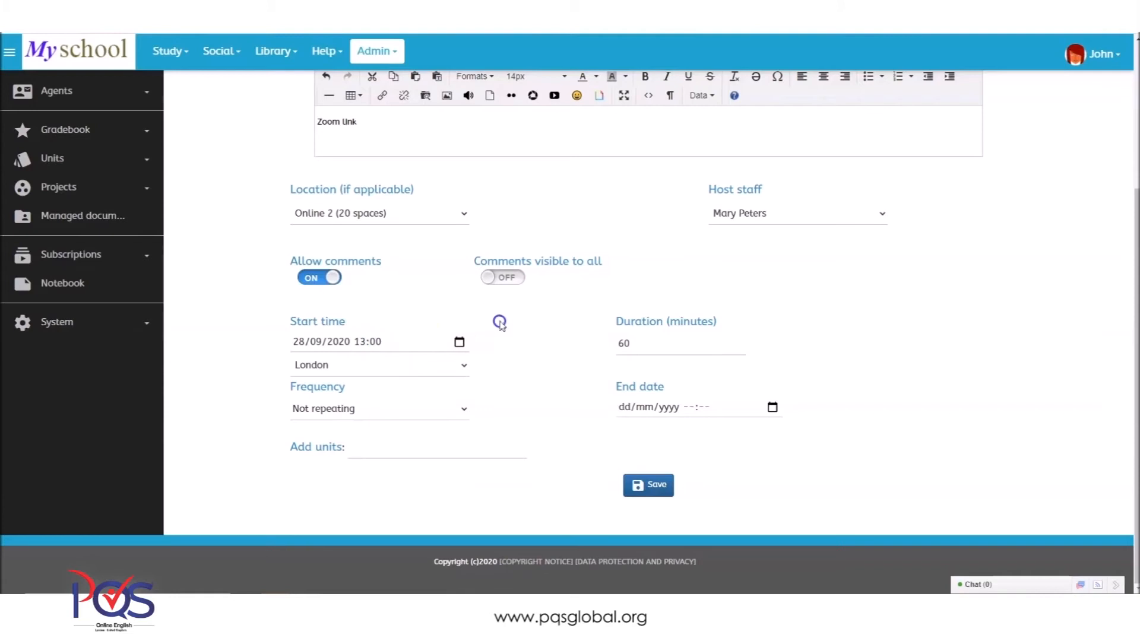
{"action": "left_click", "coordinate": [344, 370]}
{"action": "type", "text": "is"}
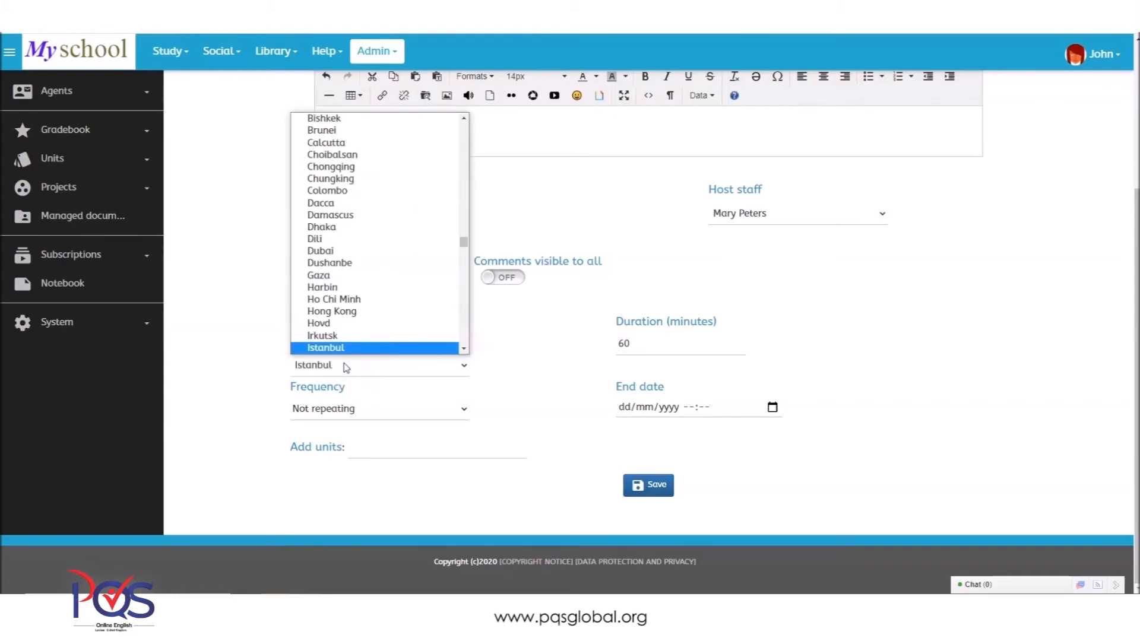
{"action": "key", "text": "Return"}
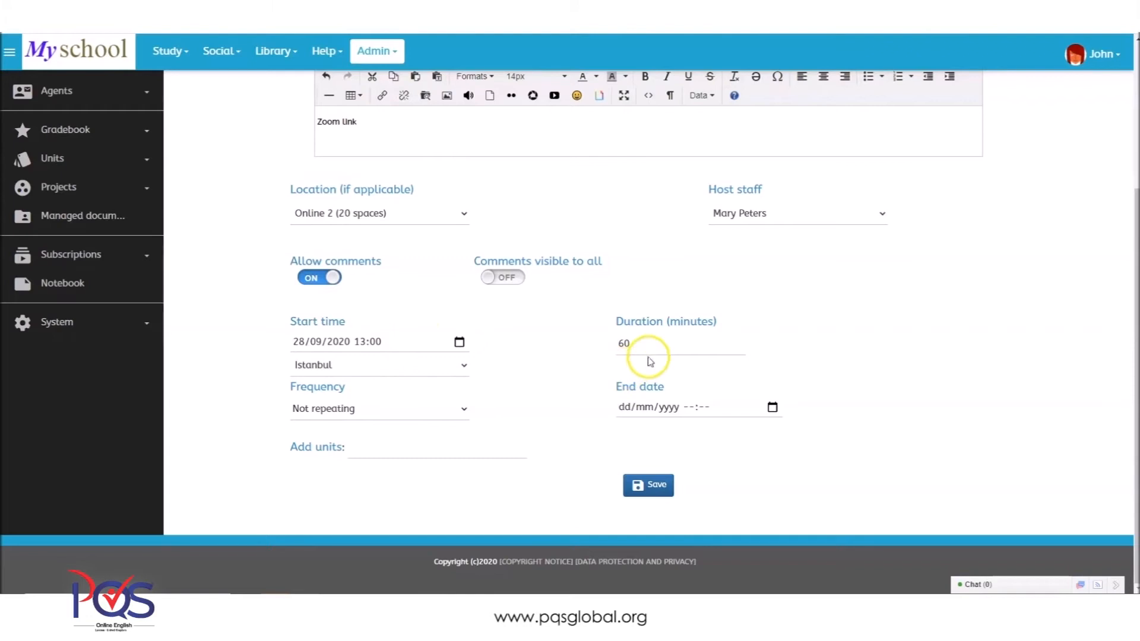
Try session durations of 30 and 120 minutes before returning the duration to 60 minutes
{"action": "left_click", "coordinate": [636, 343]}
{"action": "left_click_drag", "start_coordinate": [636, 343], "coordinate": [516, 346]}
{"action": "type", "text": "30"}
{"action": "type", "text": "120"}
{"action": "type", "text": "60"}
{"action": "left_click", "coordinate": [922, 343]}
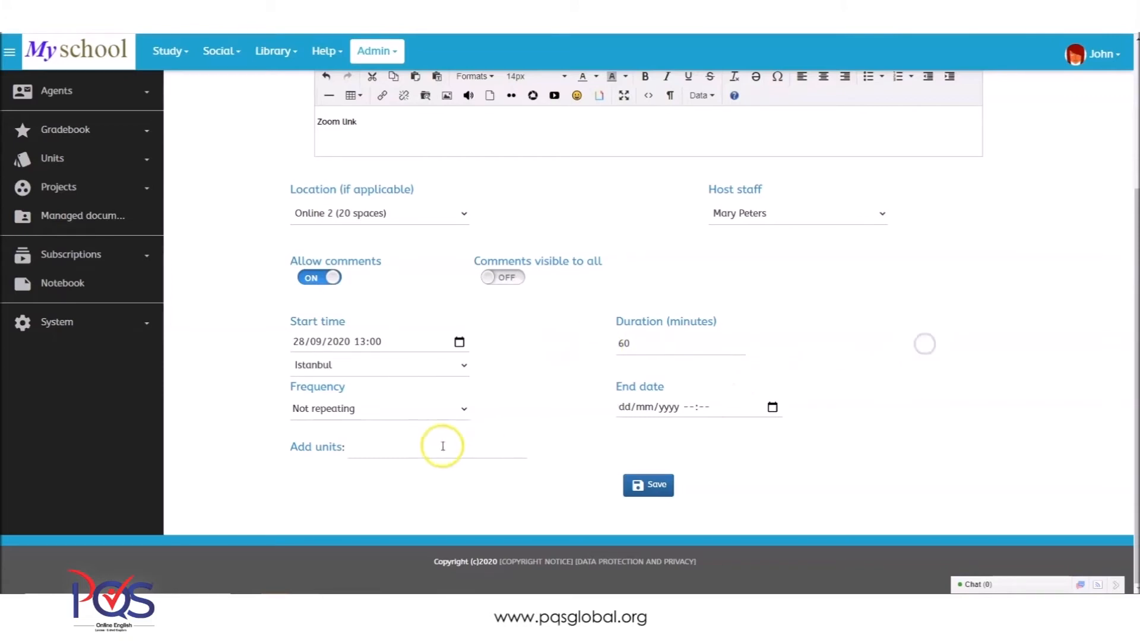
Repeat the session once a week with an end date of 28/12/2020 14:00
{"action": "left_click", "coordinate": [339, 413]}
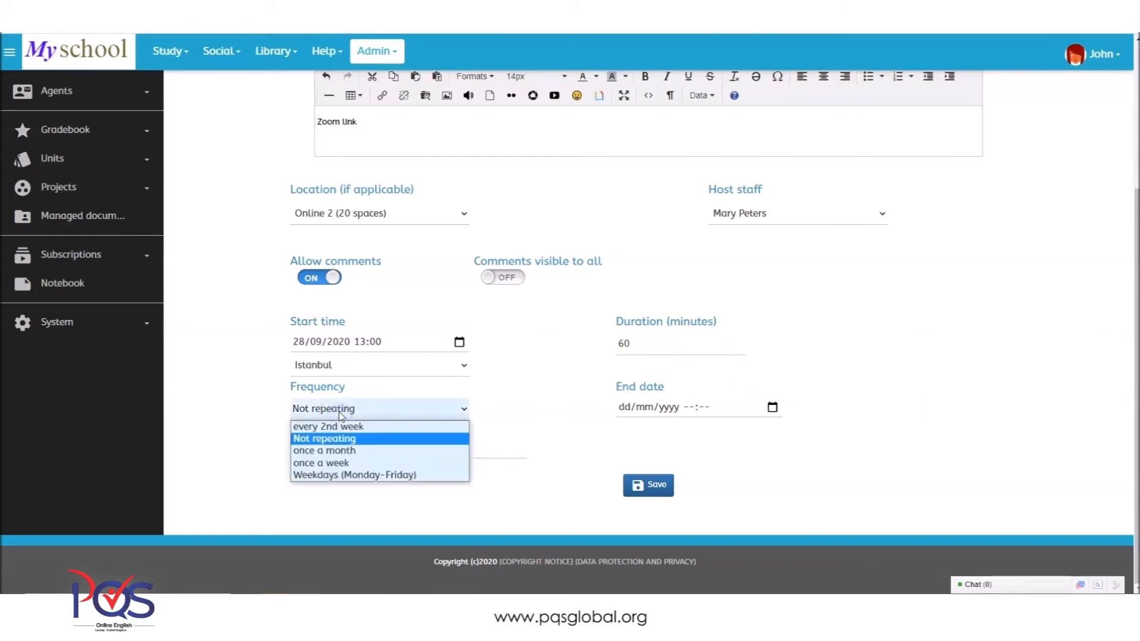
{"action": "left_click", "coordinate": [330, 464]}
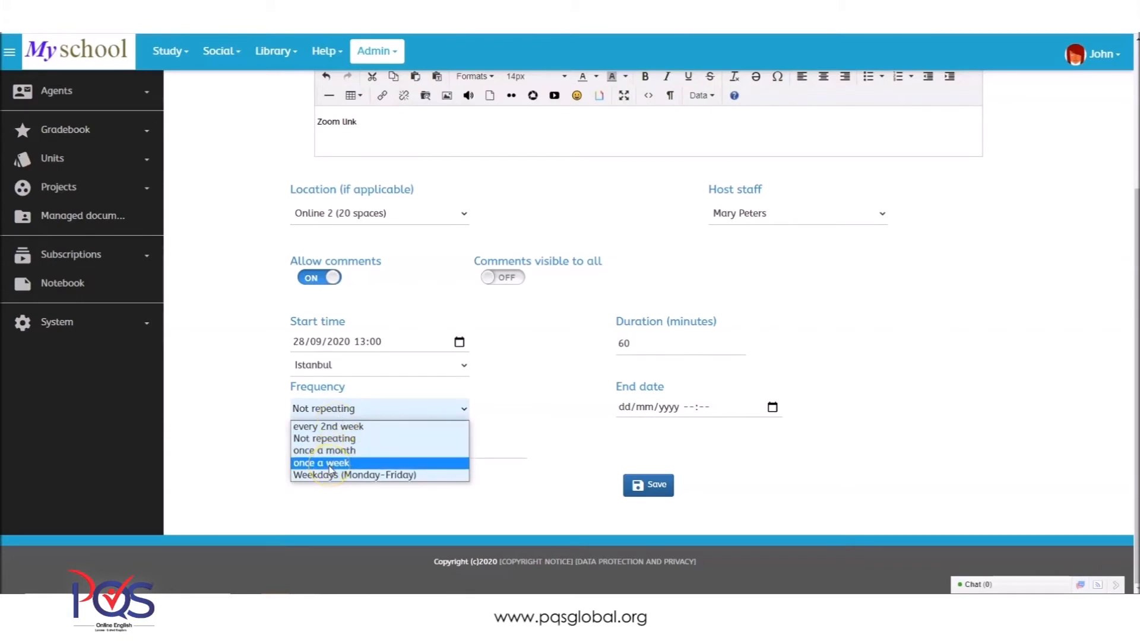
{"action": "left_click", "coordinate": [623, 407]}
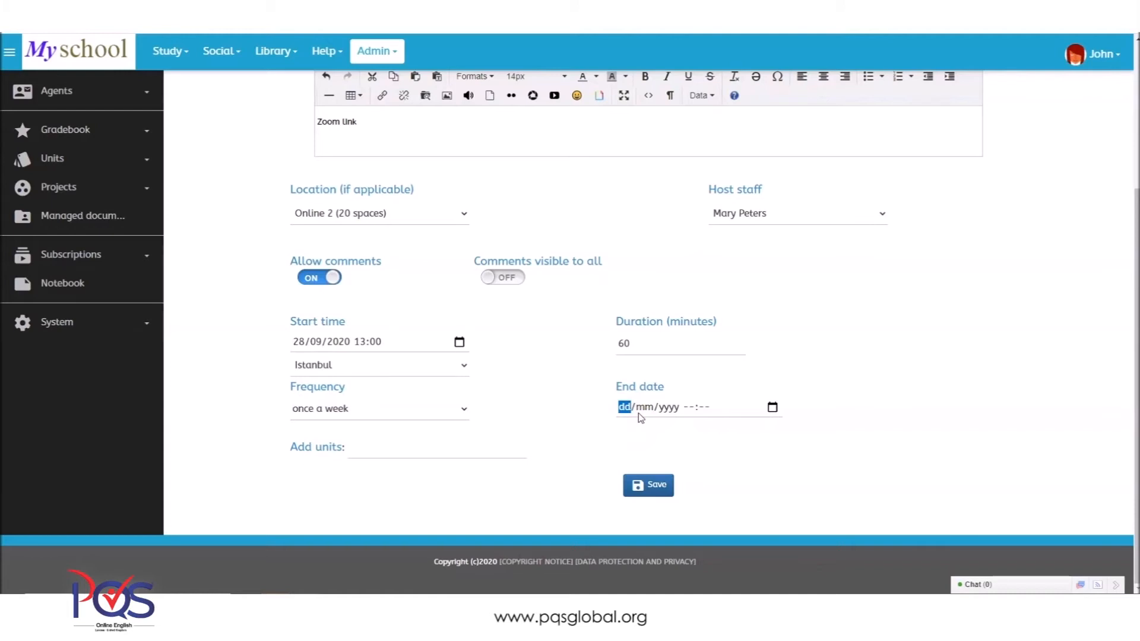
{"action": "left_click", "coordinate": [771, 407]}
{"action": "left_click", "coordinate": [711, 432]}
{"action": "left_click", "coordinate": [731, 431]}
{"action": "left_click", "coordinate": [731, 432]}
{"action": "left_click", "coordinate": [731, 431]}
{"action": "left_click", "coordinate": [730, 431]}
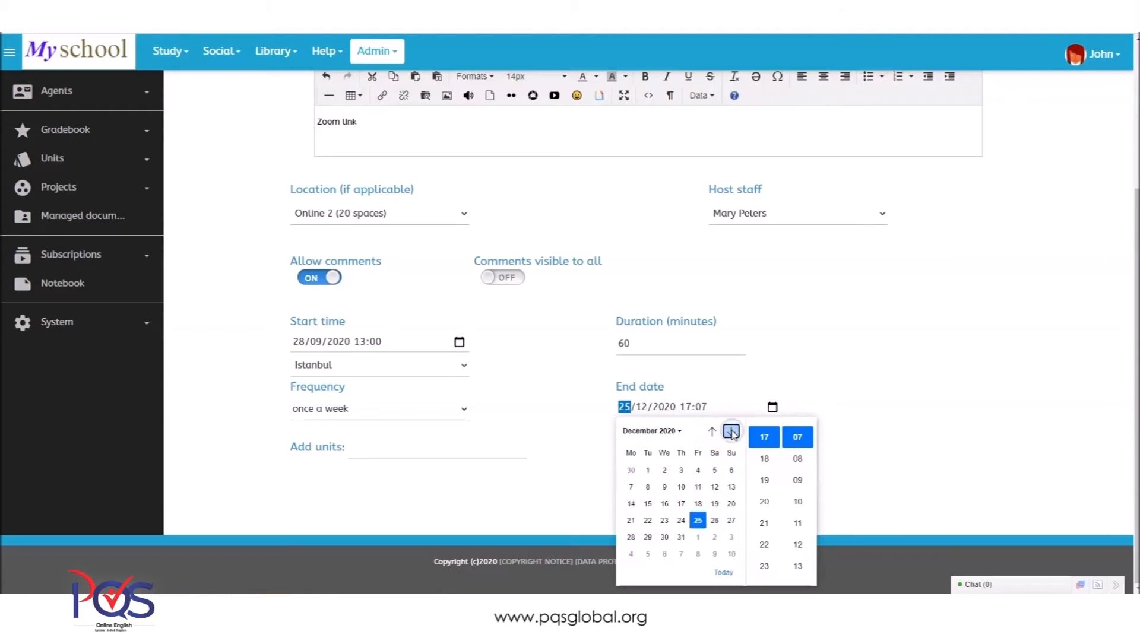
{"action": "left_click", "coordinate": [631, 537]}
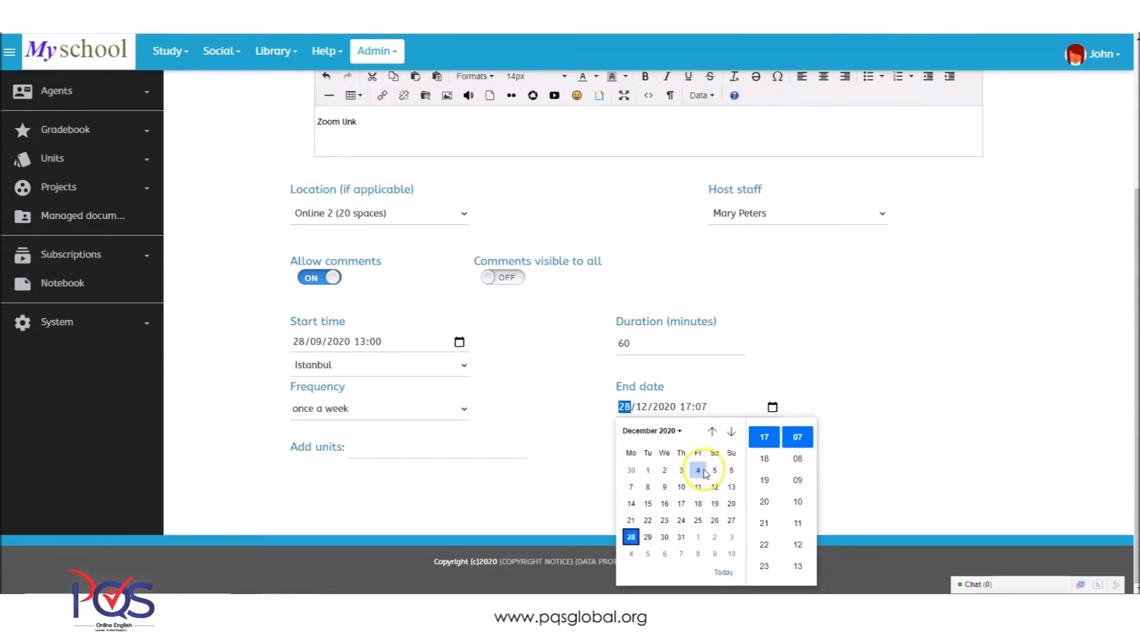
{"action": "left_click", "coordinate": [687, 407]}
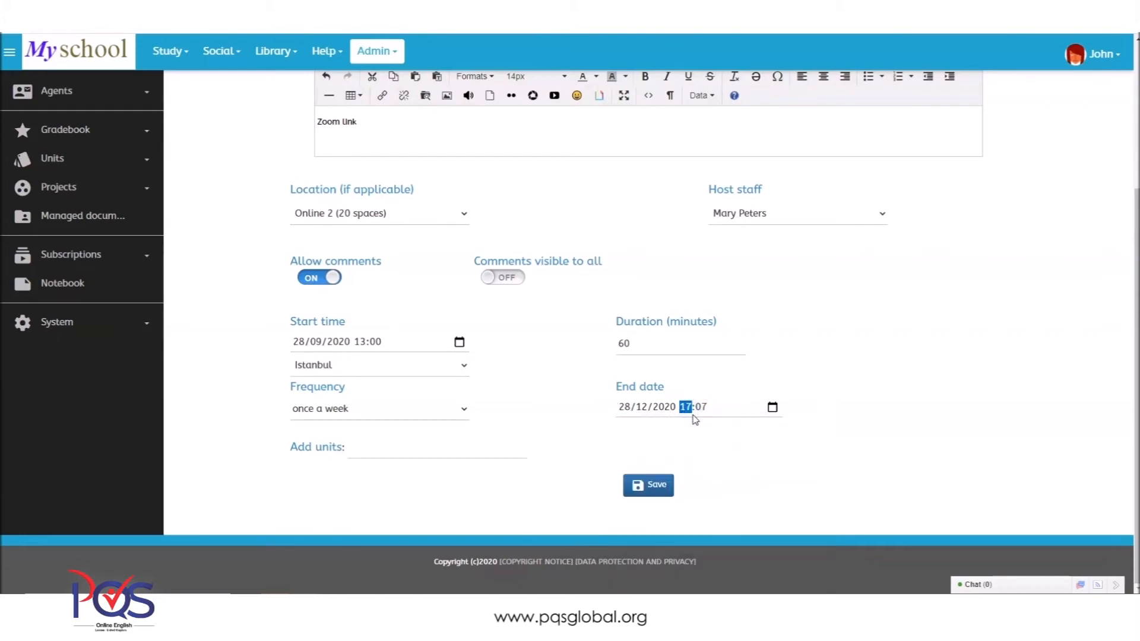
{"action": "type", "text": "14"}
{"action": "left_click", "coordinate": [698, 420]}
Make the session's comments visible to all and save the session to the class schedule
{"action": "left_click", "coordinate": [855, 471]}
{"action": "left_click", "coordinate": [652, 486]}
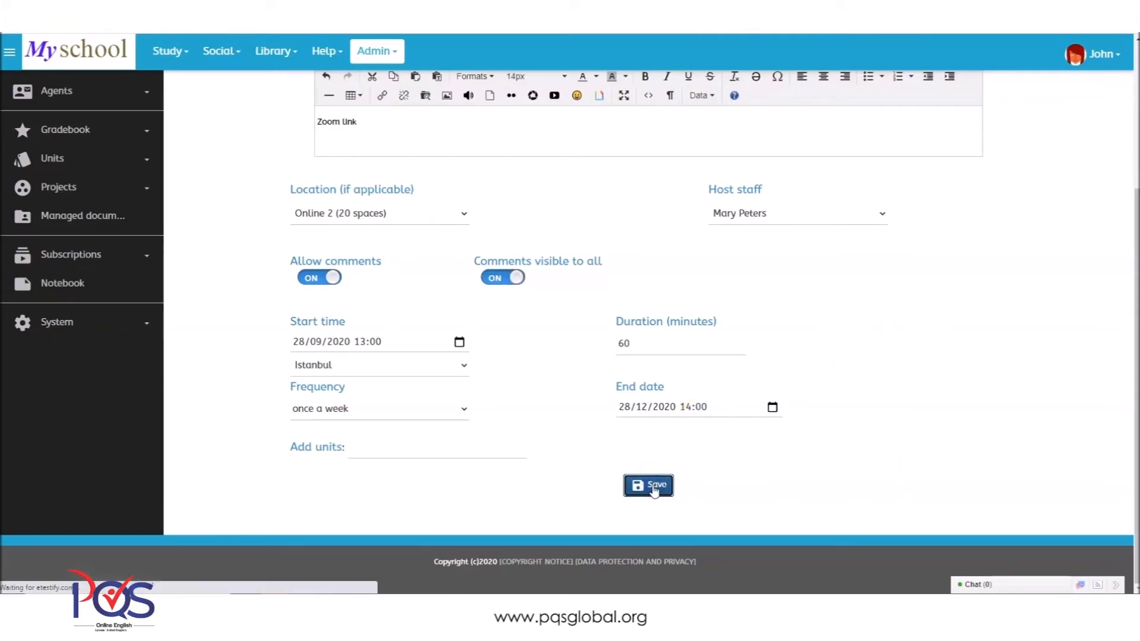
{"action": "mouse_move", "coordinate": [1136, 148]}
{"action": "left_mouse_down"}
{"action": "mouse_move", "coordinate": [1114, 346]}
{"action": "mouse_move", "coordinate": [1138, 146]}
{"action": "left_mouse_up"}
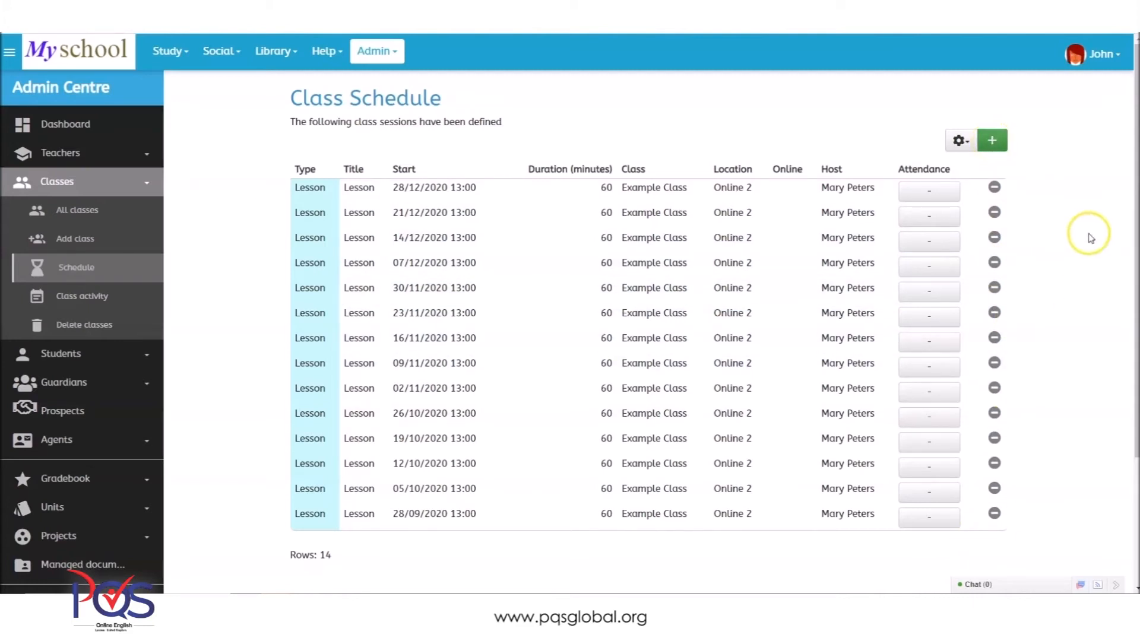
{"action": "scroll", "coordinate": [1120, 220], "scroll_direction": "down", "scroll_amount": 3}
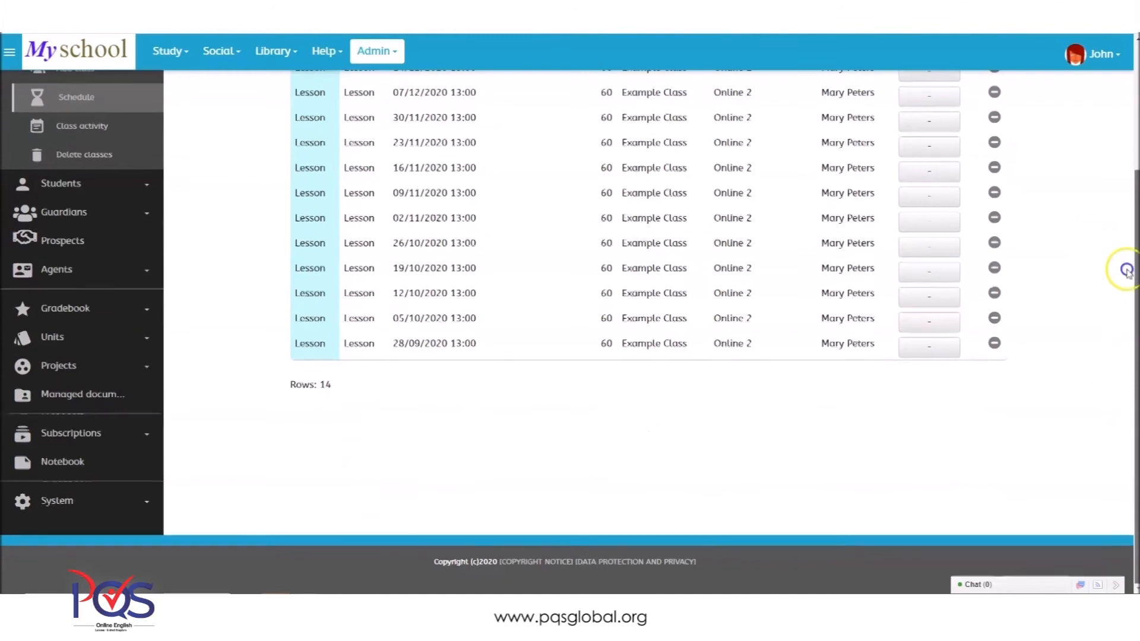
{"action": "scroll", "coordinate": [1126, 262], "scroll_direction": "up", "scroll_amount": 3}
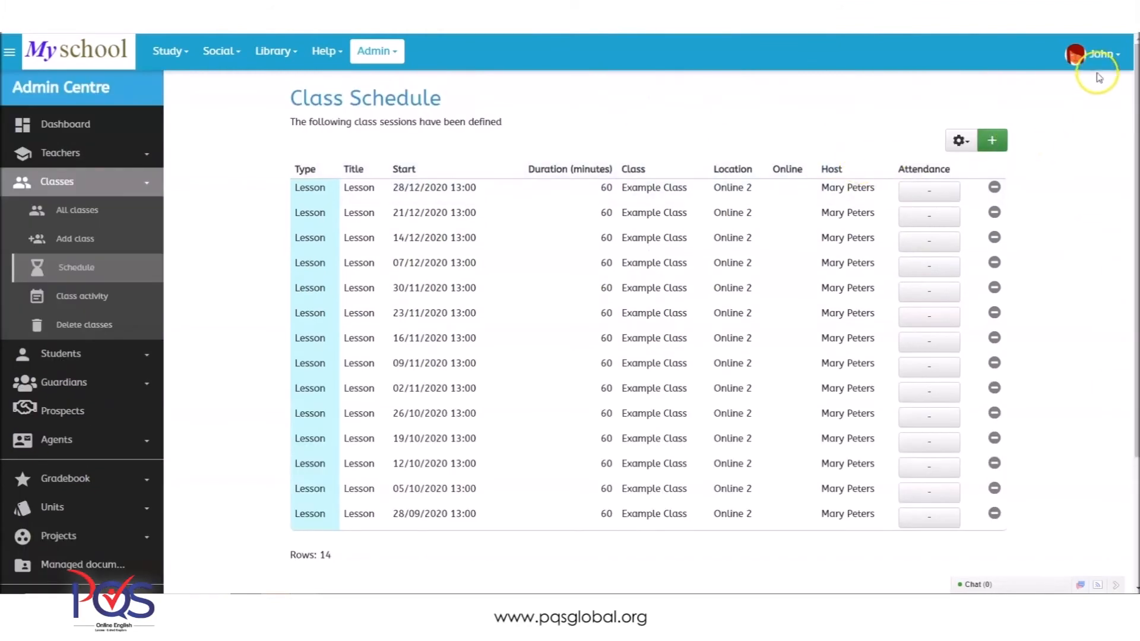
Log out of the administrator account and log in with the host teacher's username and saved account password
{"action": "left_click", "coordinate": [1101, 53]}
{"action": "left_click", "coordinate": [1081, 211]}
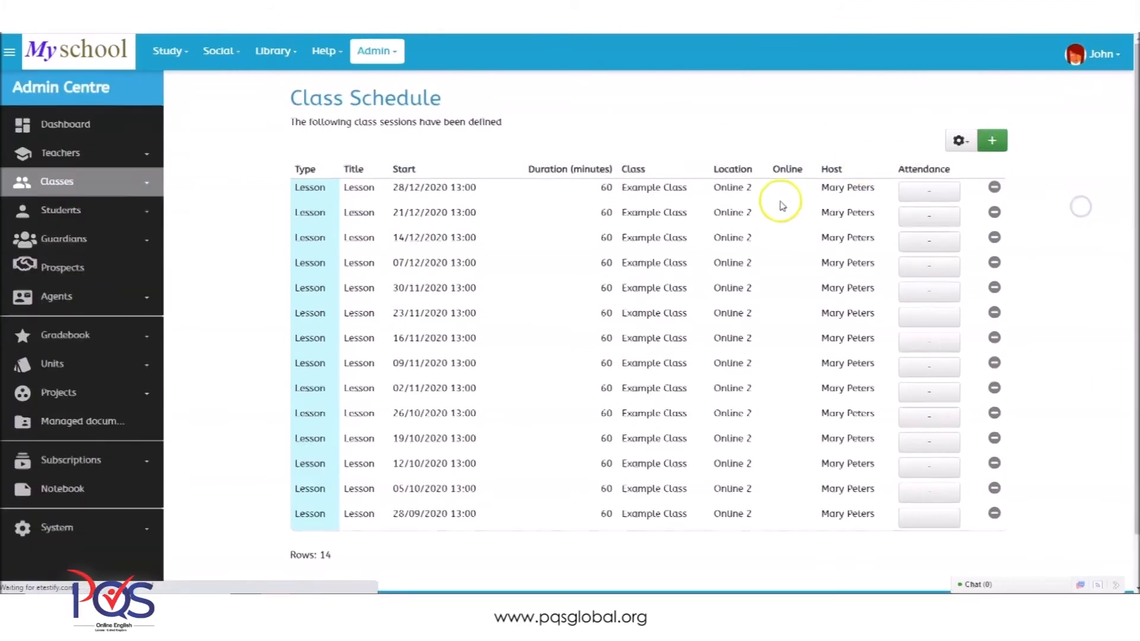
{"action": "left_click", "coordinate": [398, 118]}
{"action": "key", "text": "Delete"}
{"action": "key", "text": "Delete"}
{"action": "key", "text": "Delete"}
{"action": "type", "text": "mary"}
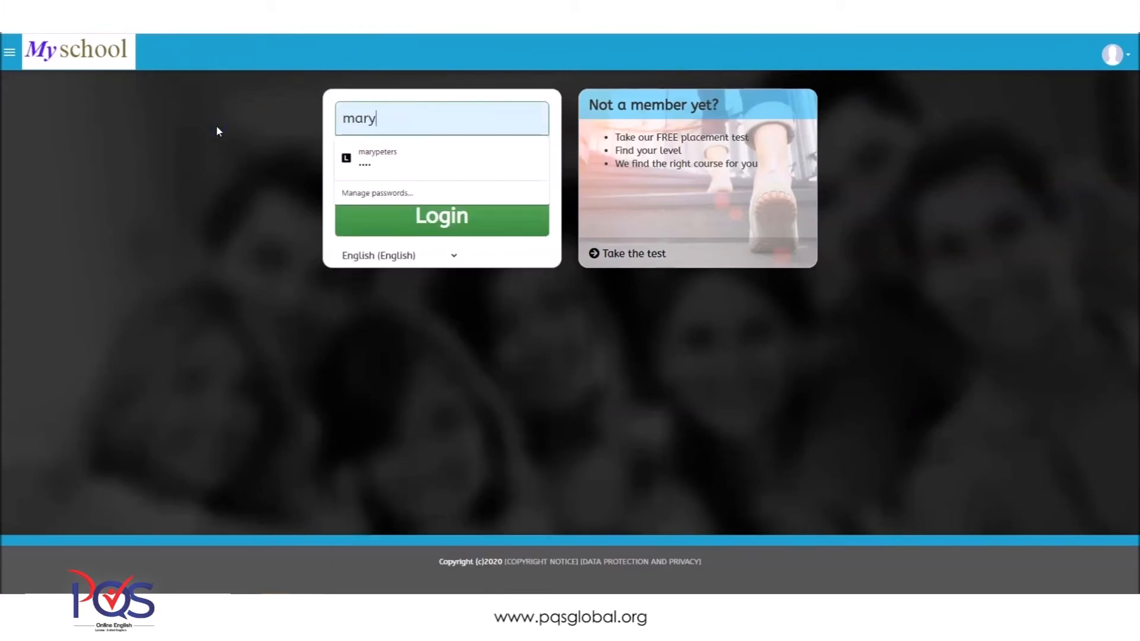
{"action": "left_click", "coordinate": [415, 155]}
{"action": "left_click", "coordinate": [447, 221]}
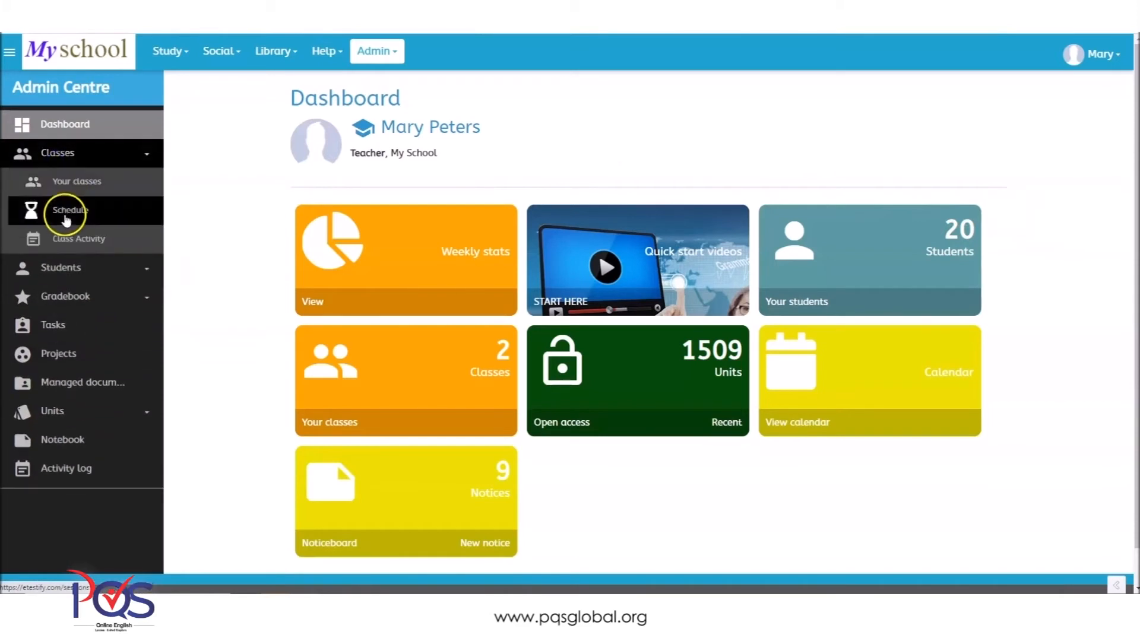
View the 28/09/2020 lesson from the teacher's class schedule and return to the dashboard
{"action": "left_click", "coordinate": [62, 212]}
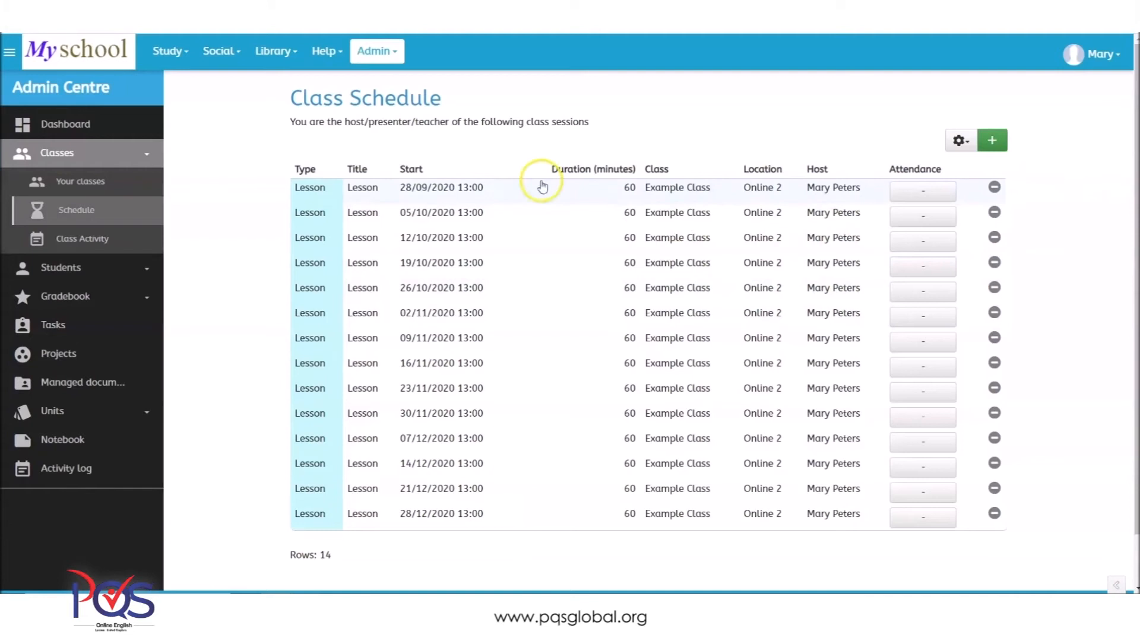
{"action": "left_click", "coordinate": [374, 191]}
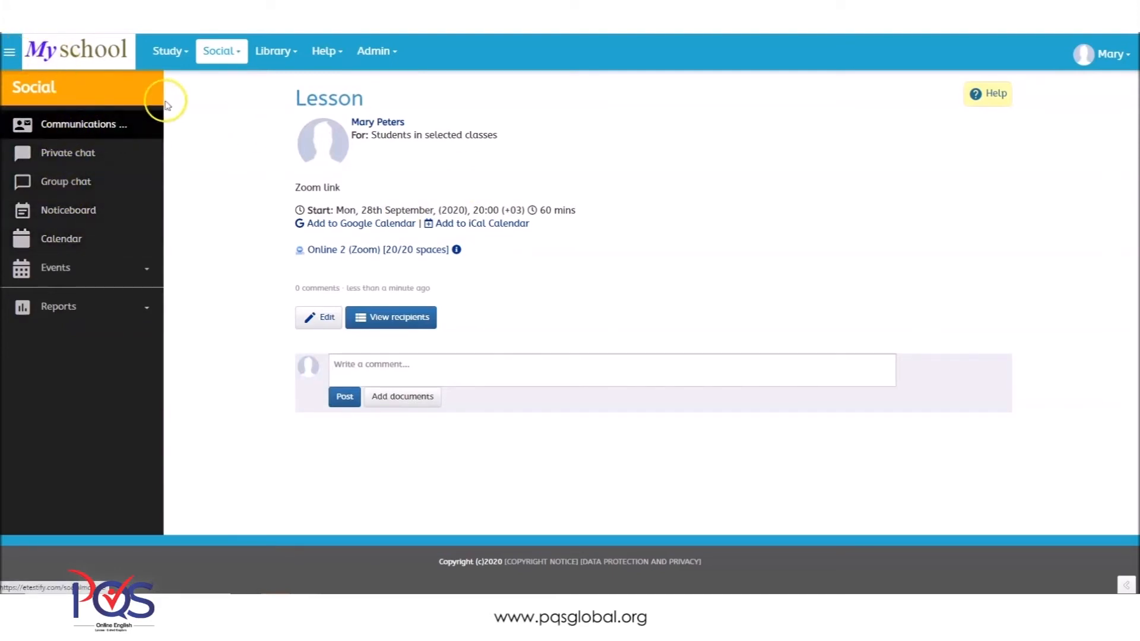
{"action": "left_click", "coordinate": [100, 54]}
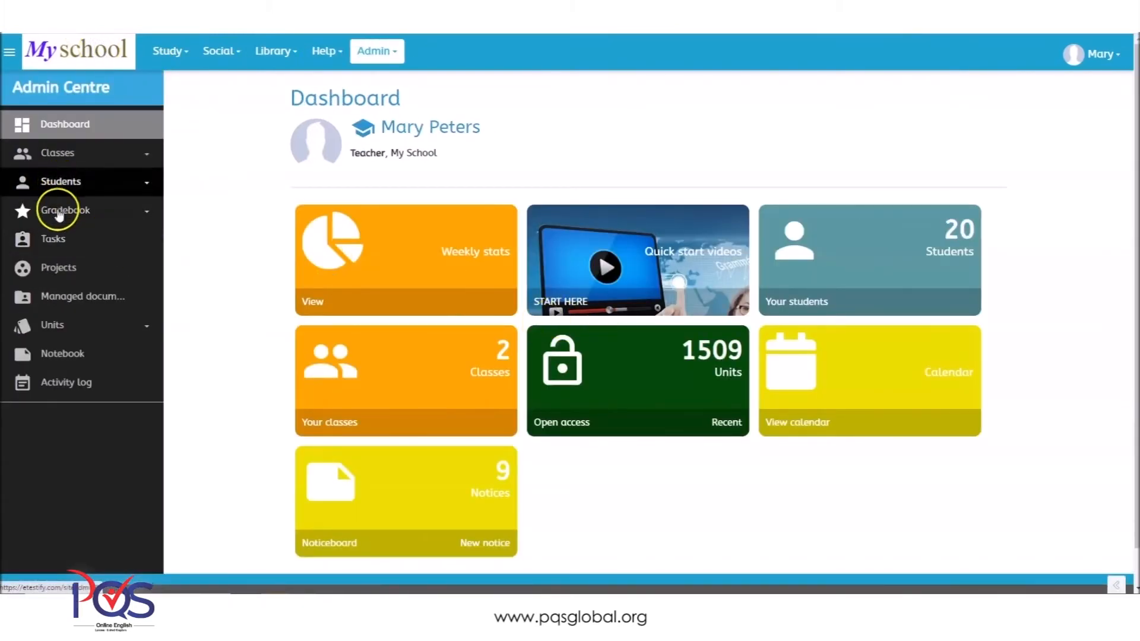
Add to the 28/09/2020 lesson's details that class covers tourism in London, plus "View this cideo and make notes prior to the class beginning"
{"action": "left_click", "coordinate": [61, 154]}
{"action": "left_click", "coordinate": [65, 212]}
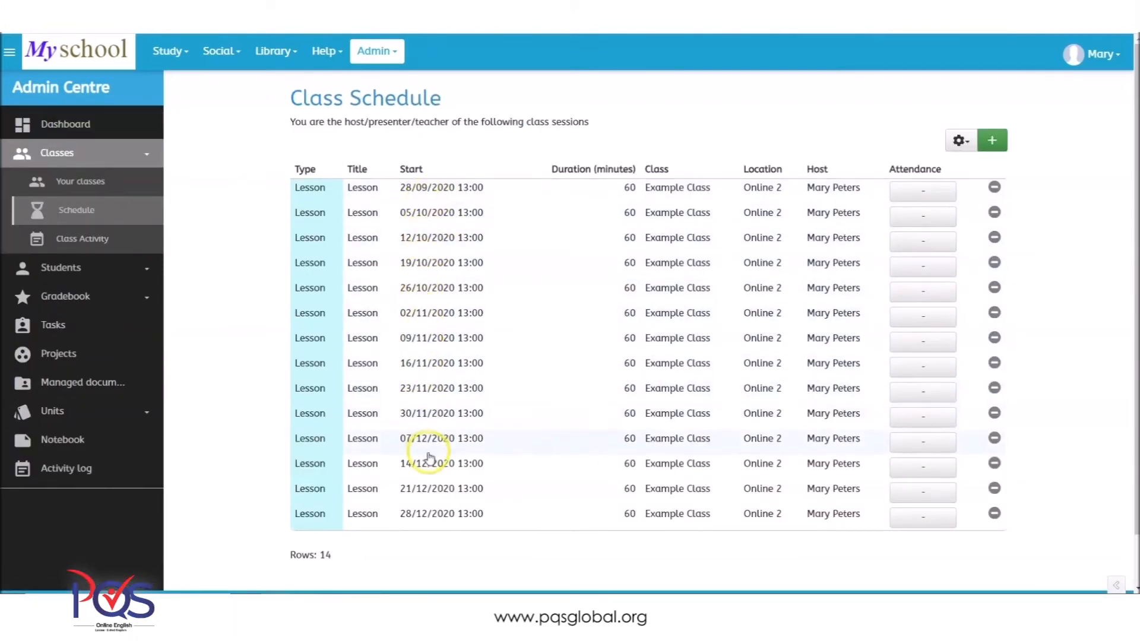
{"action": "left_click", "coordinate": [418, 189]}
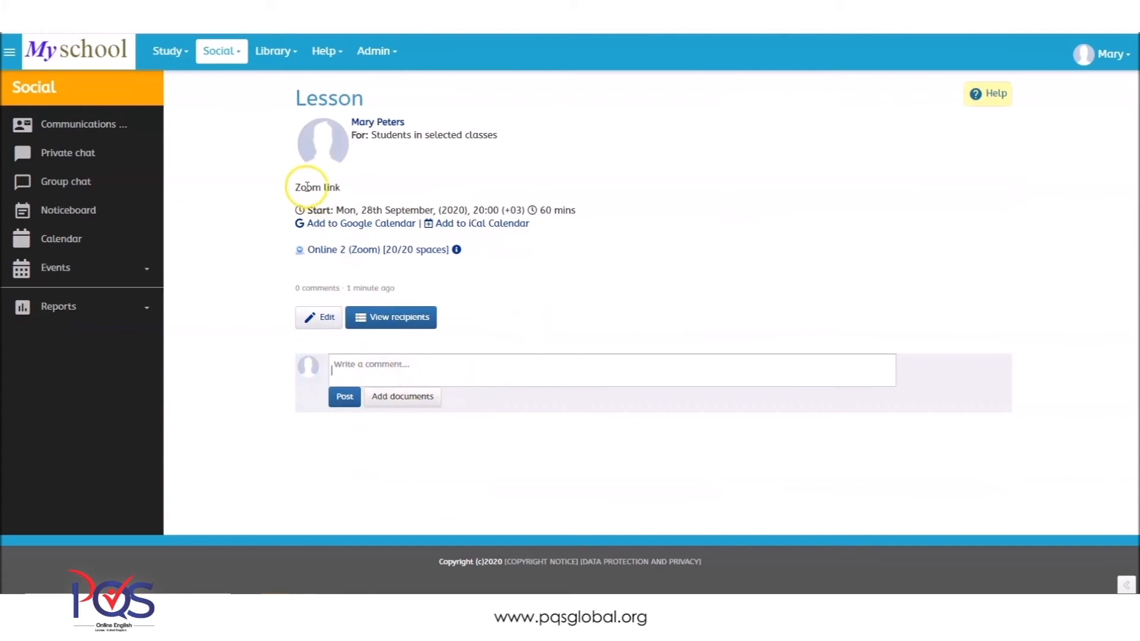
{"action": "left_click", "coordinate": [318, 326]}
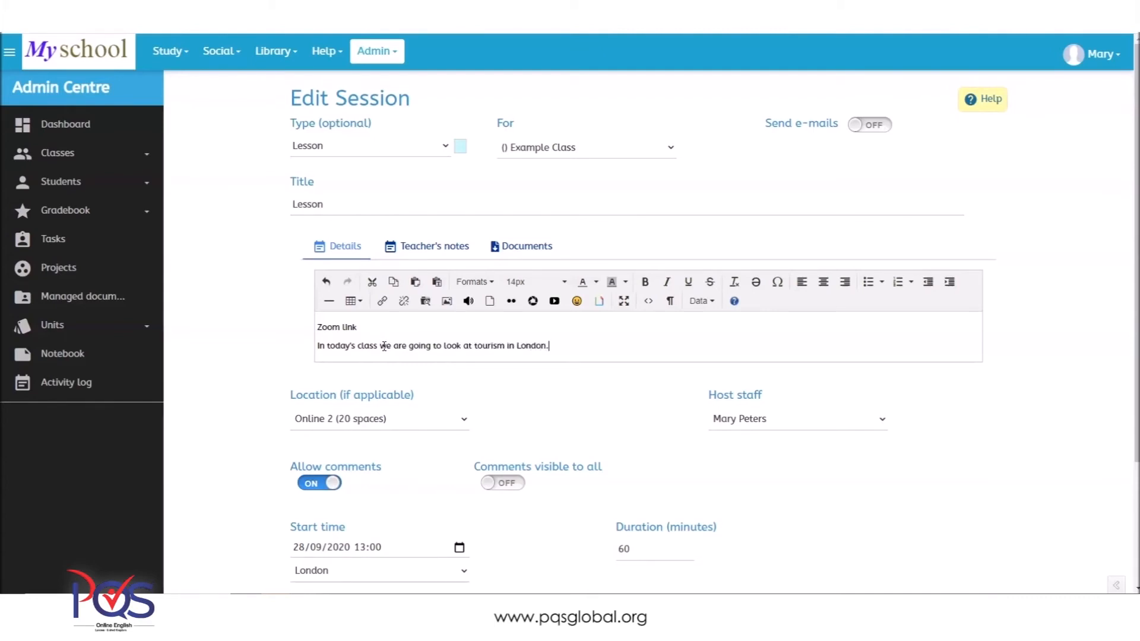
{"action": "key", "text": "Return"}
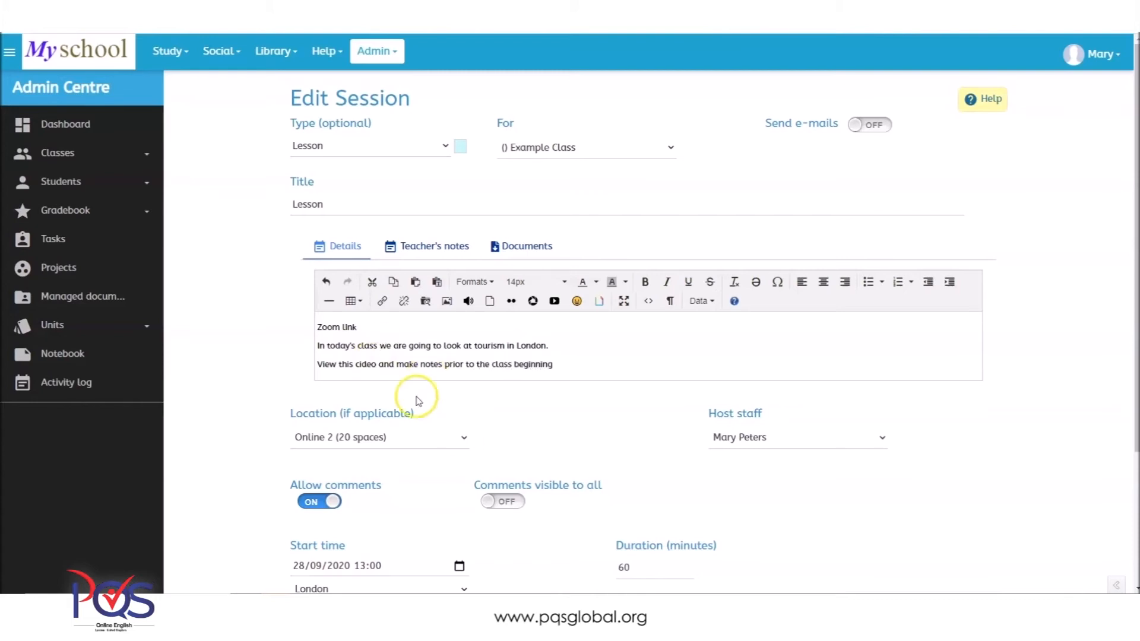
Correct "cideo" to "video" in the lesson details, format all the text as 18px dark blue, and start a new line below
{"action": "key", "text": "BackSpace"}
{"action": "type", "text": "v"}
{"action": "left_click_drag", "start_coordinate": [568, 367], "coordinate": [306, 350]}
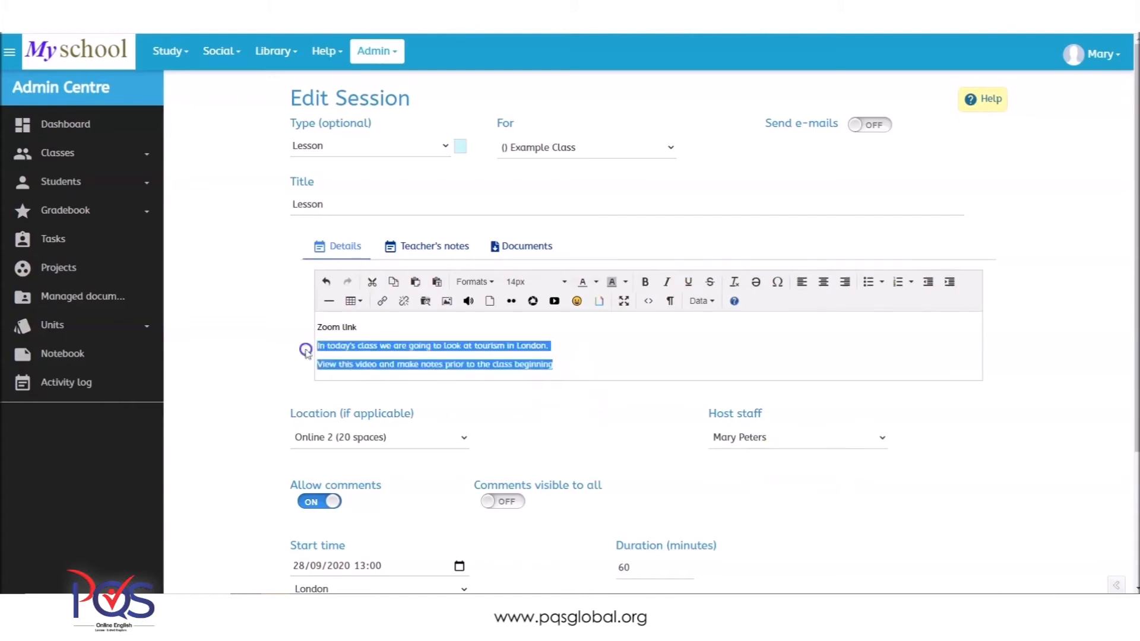
{"action": "left_click", "coordinate": [534, 282]}
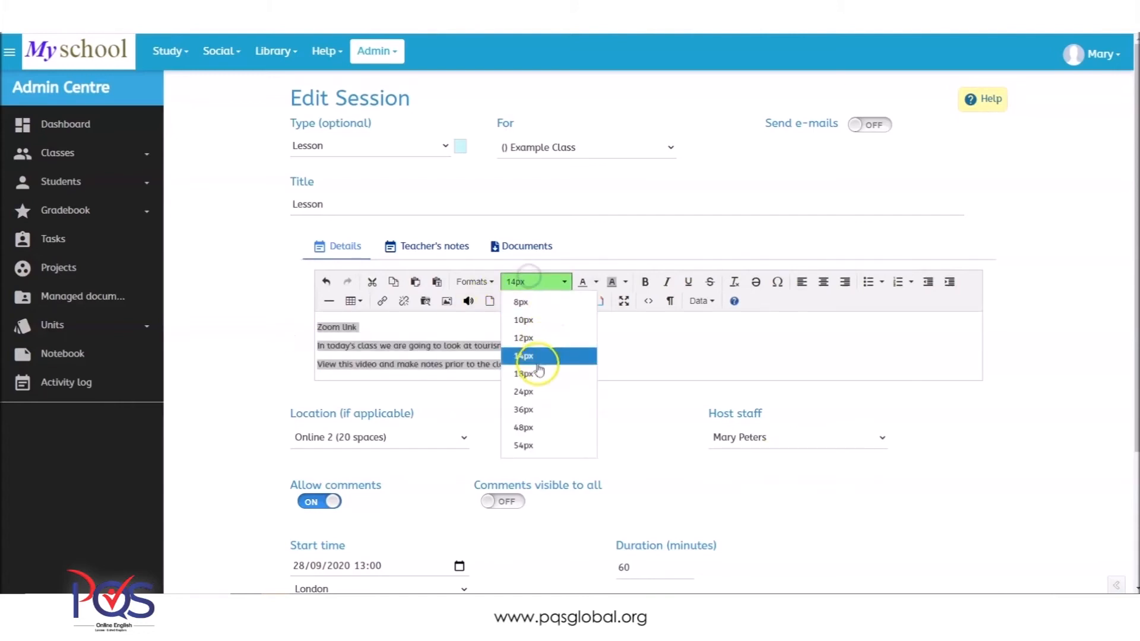
{"action": "left_click", "coordinate": [537, 373]}
{"action": "left_click", "coordinate": [596, 281]}
{"action": "left_click", "coordinate": [605, 316]}
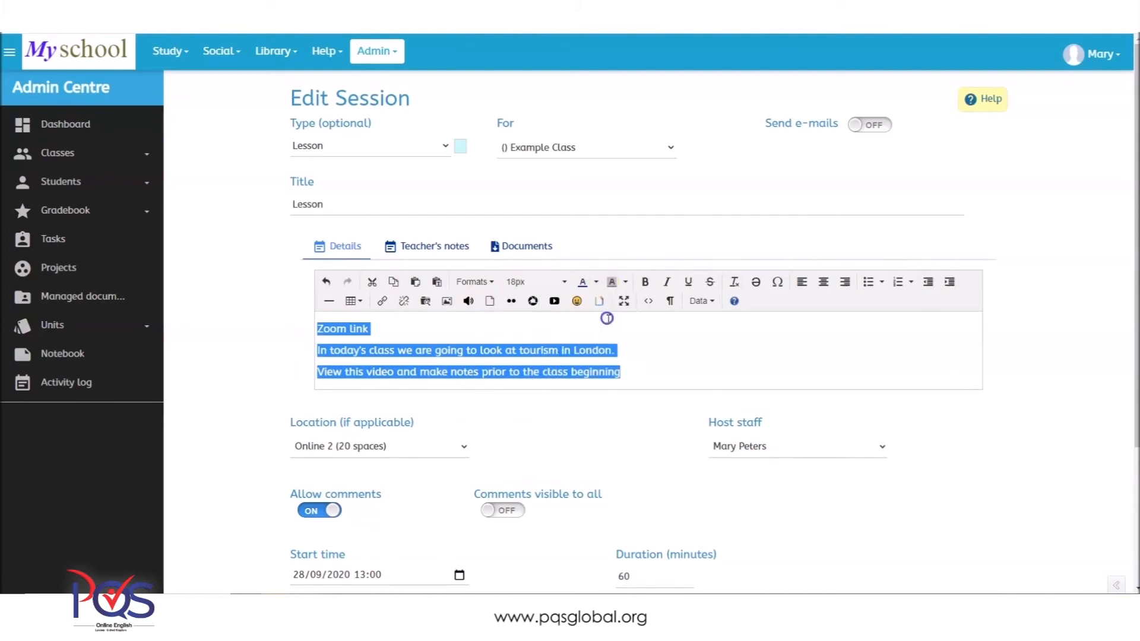
{"action": "left_click", "coordinate": [637, 375]}
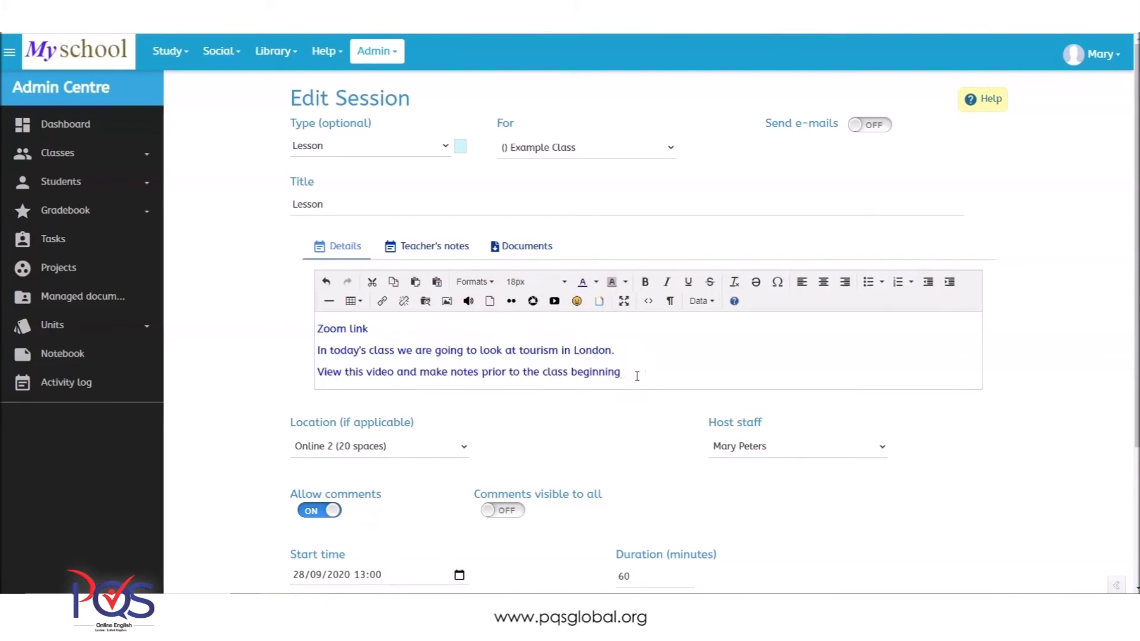
{"action": "key", "text": "Return"}
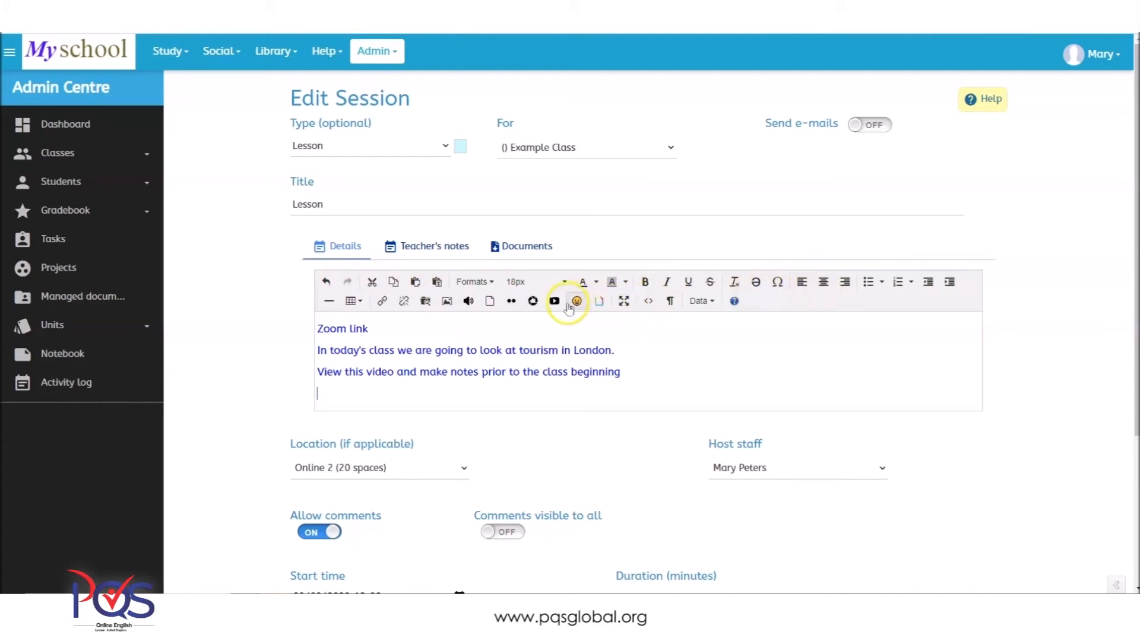
Insert the australia01 image from the images folder below the details text, using the Resize class
{"action": "left_click", "coordinate": [447, 302]}
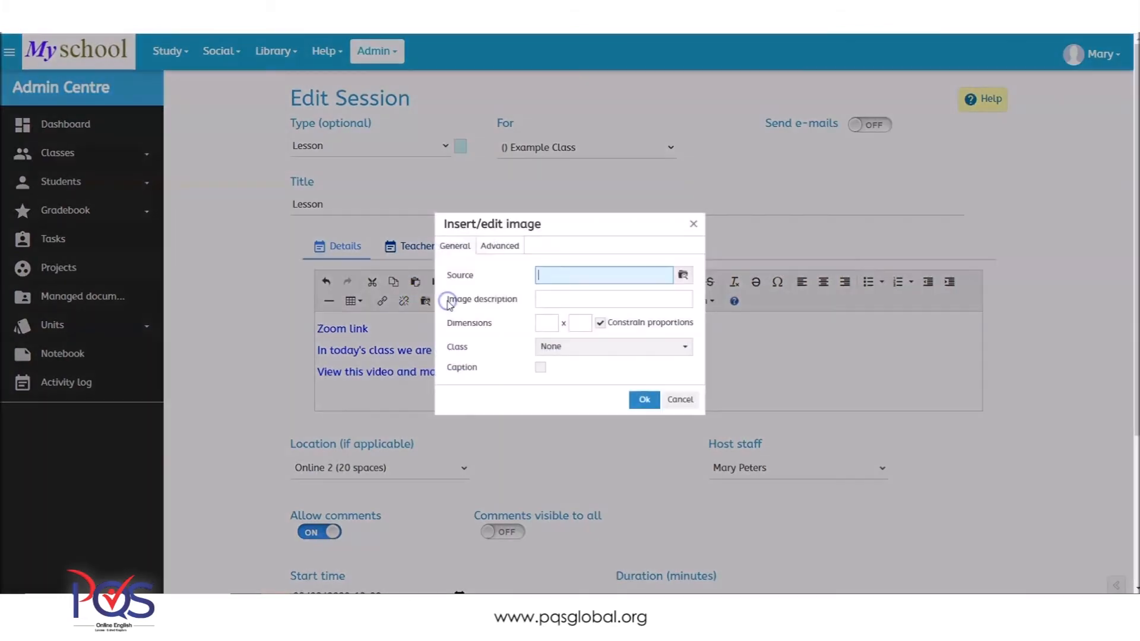
{"action": "left_click", "coordinate": [682, 275]}
{"action": "left_click", "coordinate": [198, 143]}
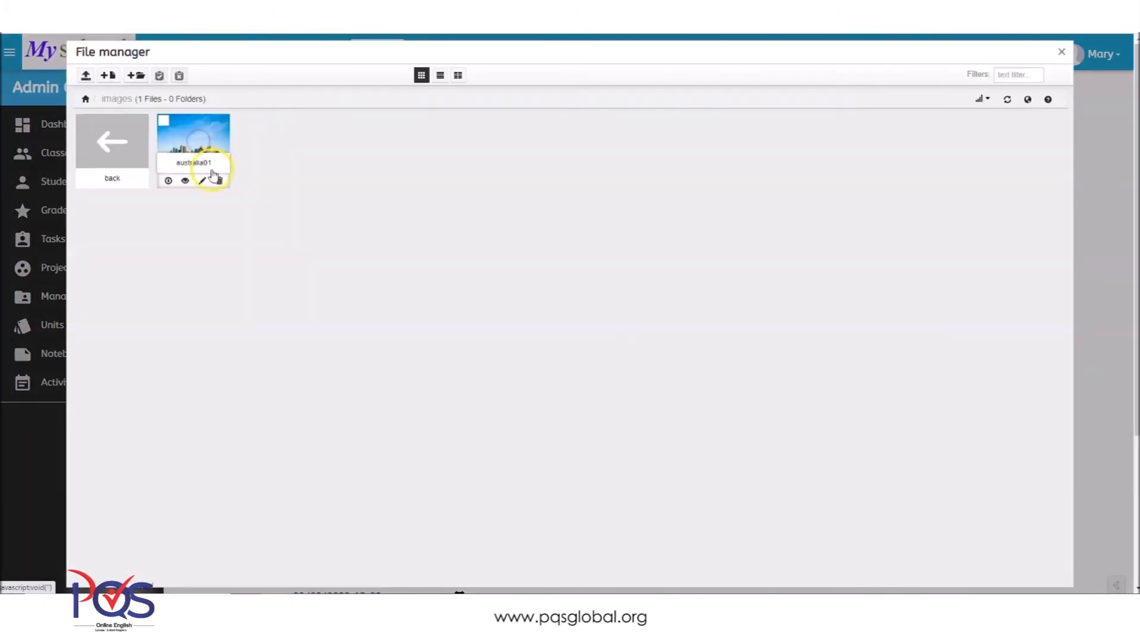
{"action": "left_click", "coordinate": [198, 145]}
{"action": "left_click", "coordinate": [570, 355]}
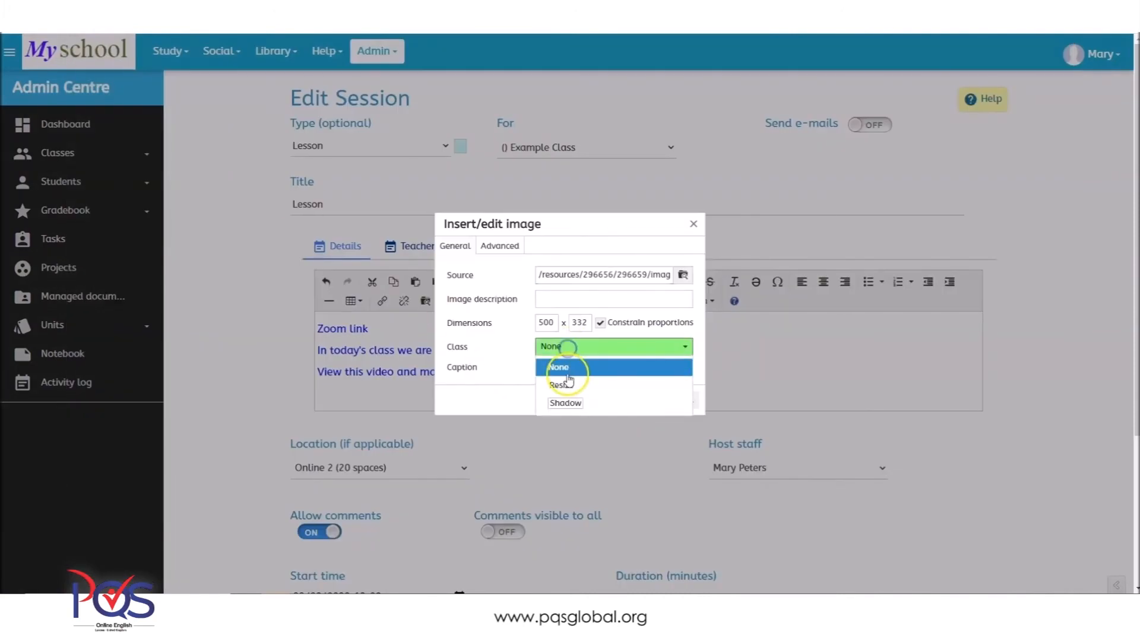
{"action": "left_click", "coordinate": [564, 379]}
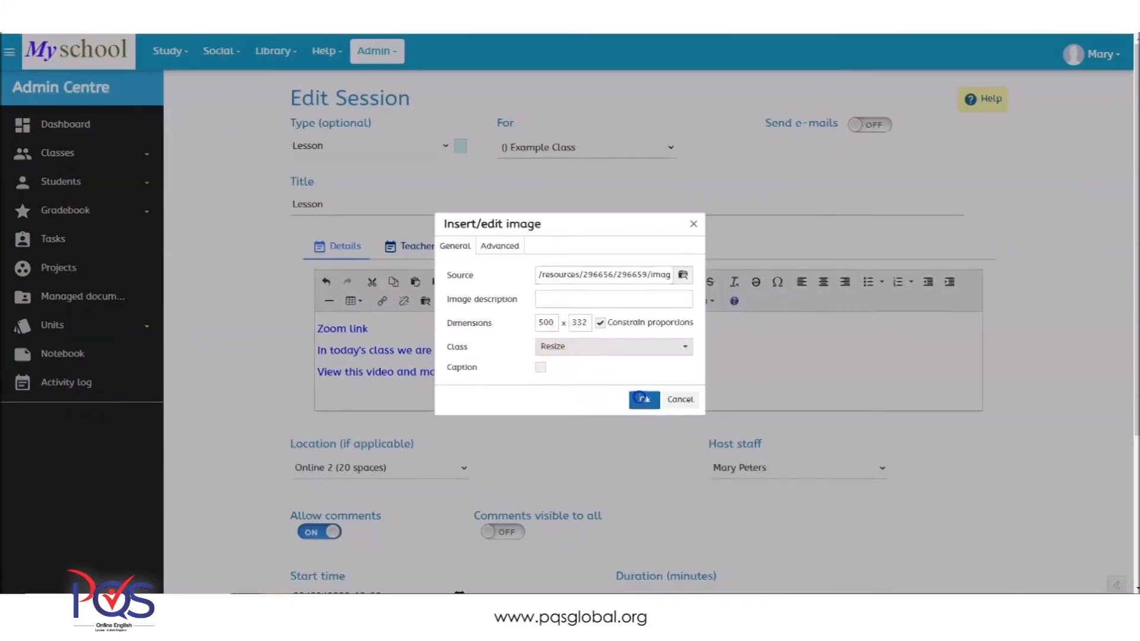
{"action": "left_click", "coordinate": [642, 398]}
Insert the mp3 from the audio folder beneath the image as a player with playback and volume controls
{"action": "scroll", "coordinate": [683, 385], "scroll_direction": "down", "scroll_amount": 3}
{"action": "left_click", "coordinate": [676, 386]}
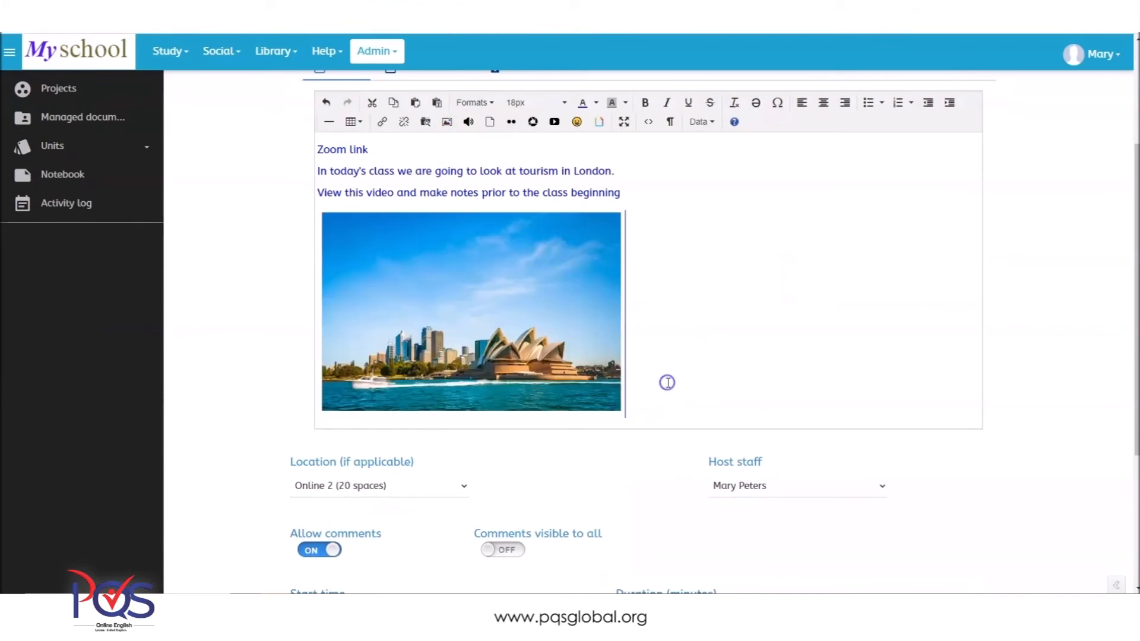
{"action": "key", "text": "Return"}
{"action": "key", "text": "Return"}
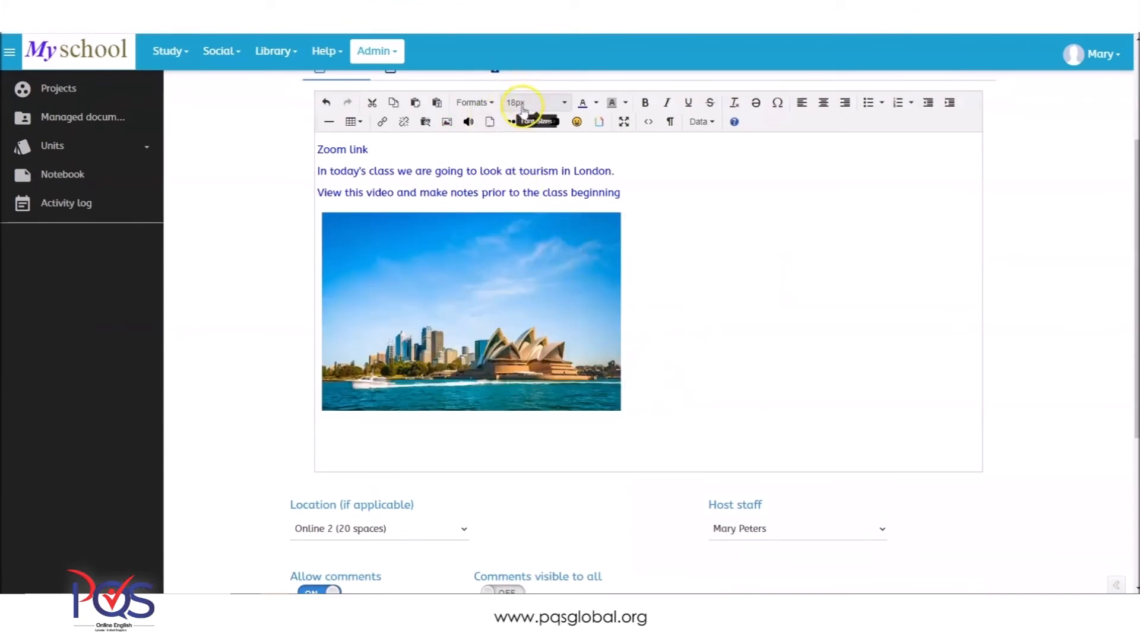
{"action": "left_click", "coordinate": [469, 122]}
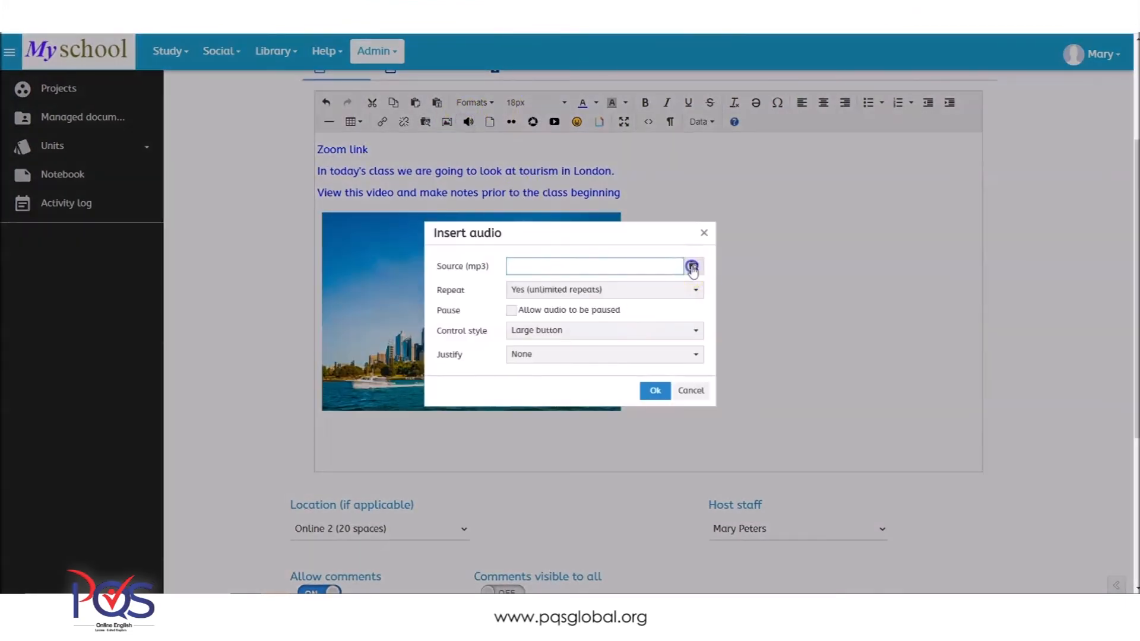
{"action": "left_click", "coordinate": [692, 265]}
{"action": "left_click", "coordinate": [90, 136]}
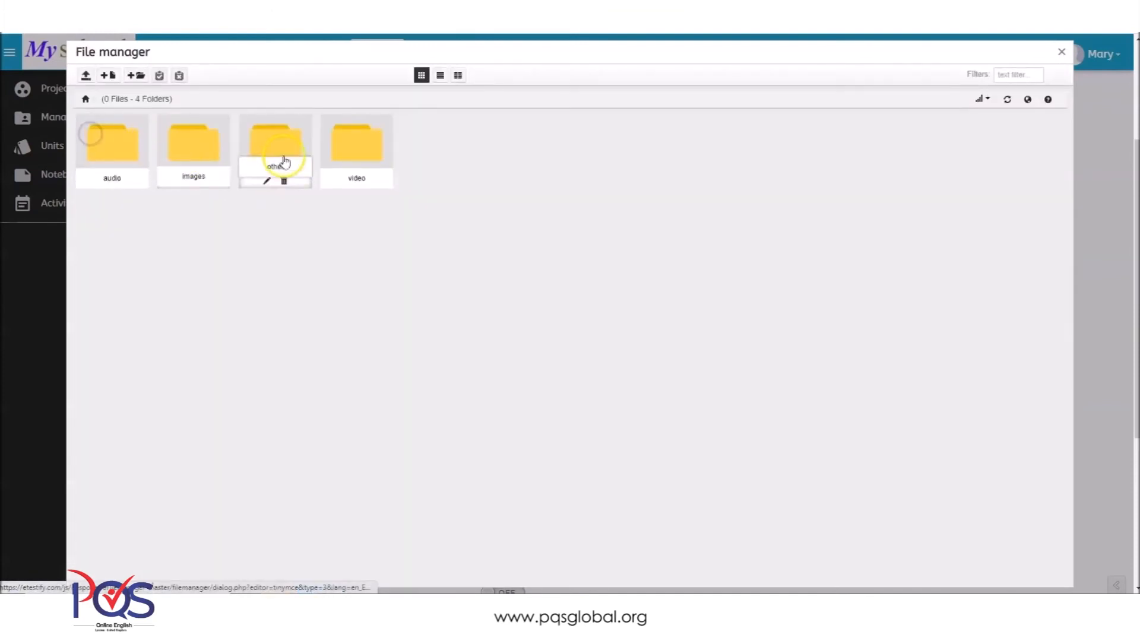
{"action": "left_click", "coordinate": [129, 139]}
{"action": "left_click", "coordinate": [183, 147]}
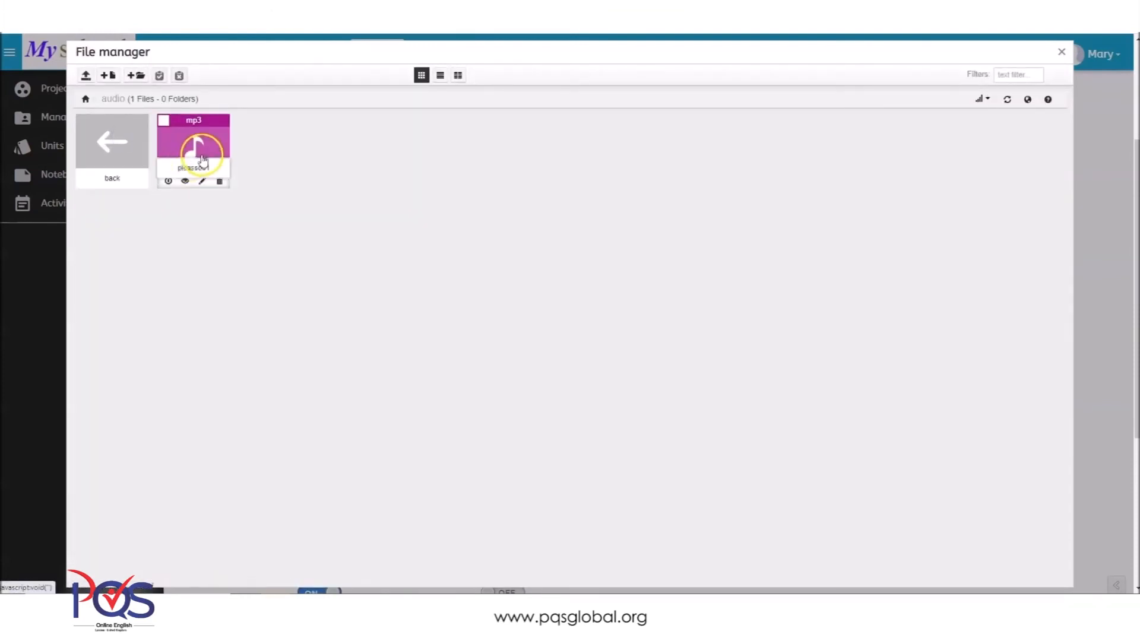
{"action": "left_click", "coordinate": [555, 339]}
{"action": "left_click", "coordinate": [561, 385]}
{"action": "left_click", "coordinate": [653, 390]}
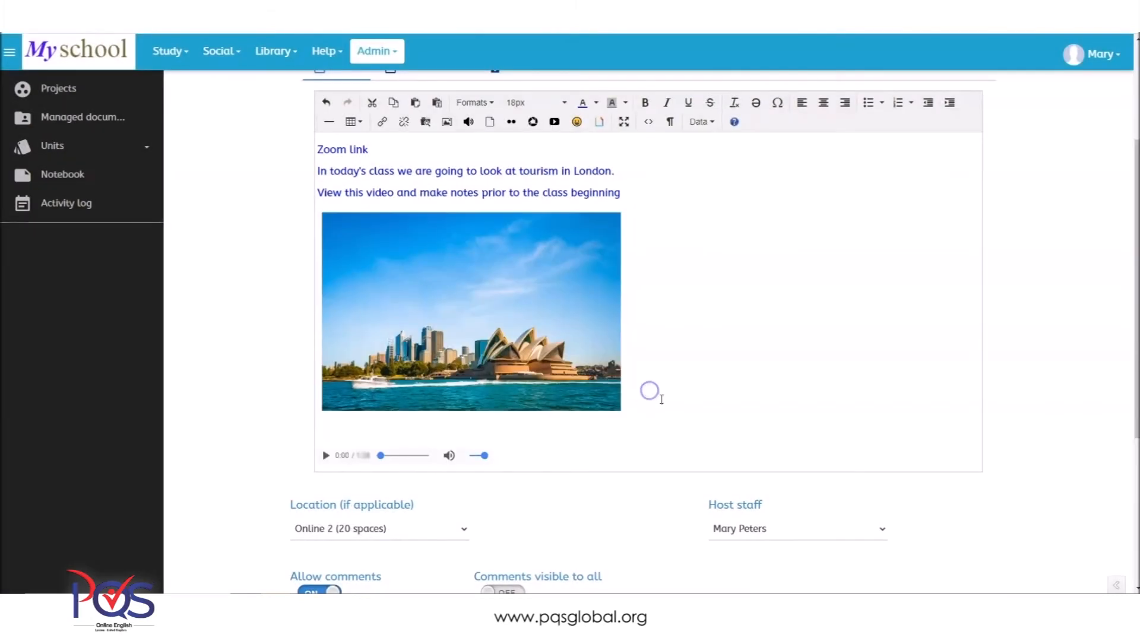
Delete the audio player and the Sydney image from the lesson details
{"action": "mouse_move", "coordinate": [1136, 310]}
{"action": "left_mouse_down"}
{"action": "mouse_move", "coordinate": [1136, 410]}
{"action": "mouse_move", "coordinate": [1136, 320]}
{"action": "left_mouse_up"}
{"action": "left_click", "coordinate": [510, 433]}
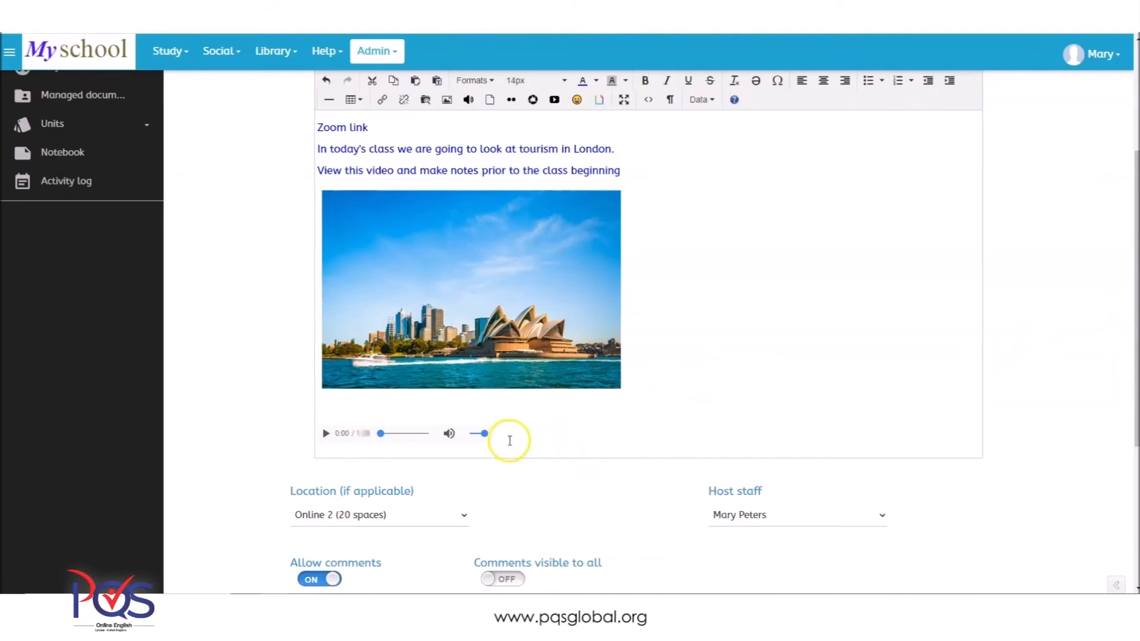
{"action": "key", "text": "BackSpace"}
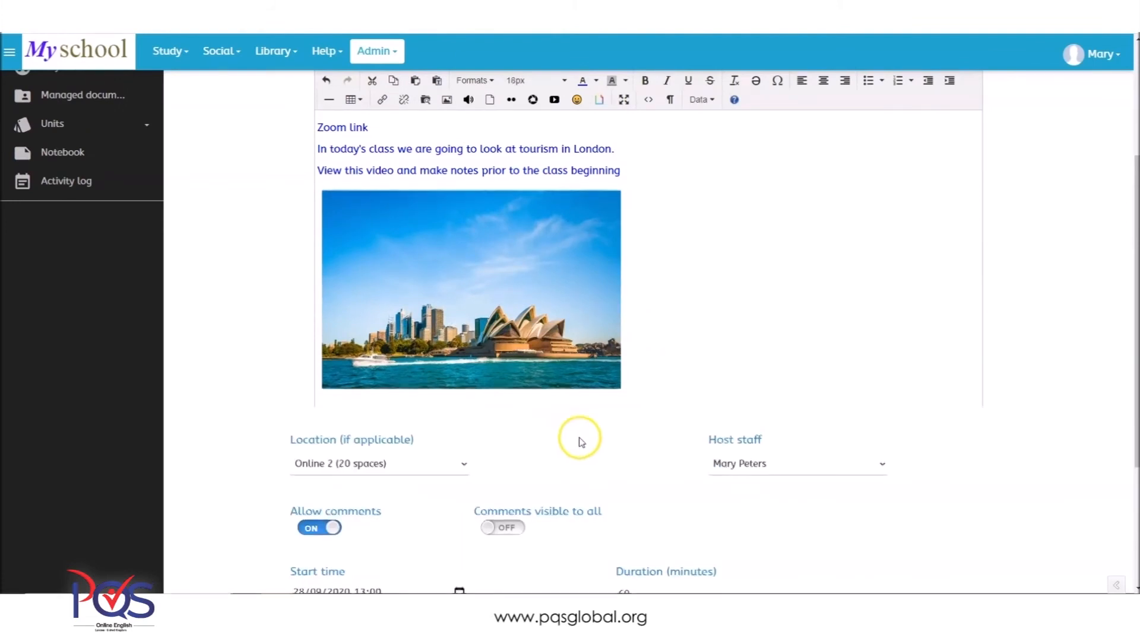
{"action": "key", "text": "BackSpace"}
Search YouTube for "tourism in london" from the details editor and choose the "London Vacation Travel Guide | Expedia" video
{"action": "scroll", "coordinate": [1122, 366], "scroll_direction": "up", "scroll_amount": 3}
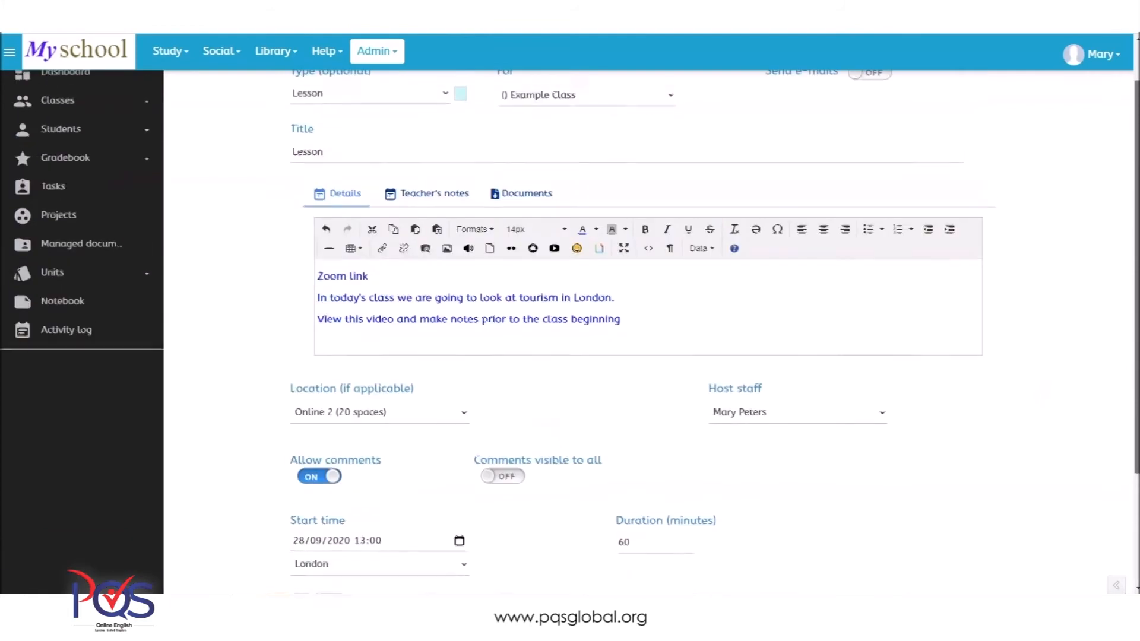
{"action": "left_click", "coordinate": [554, 250]}
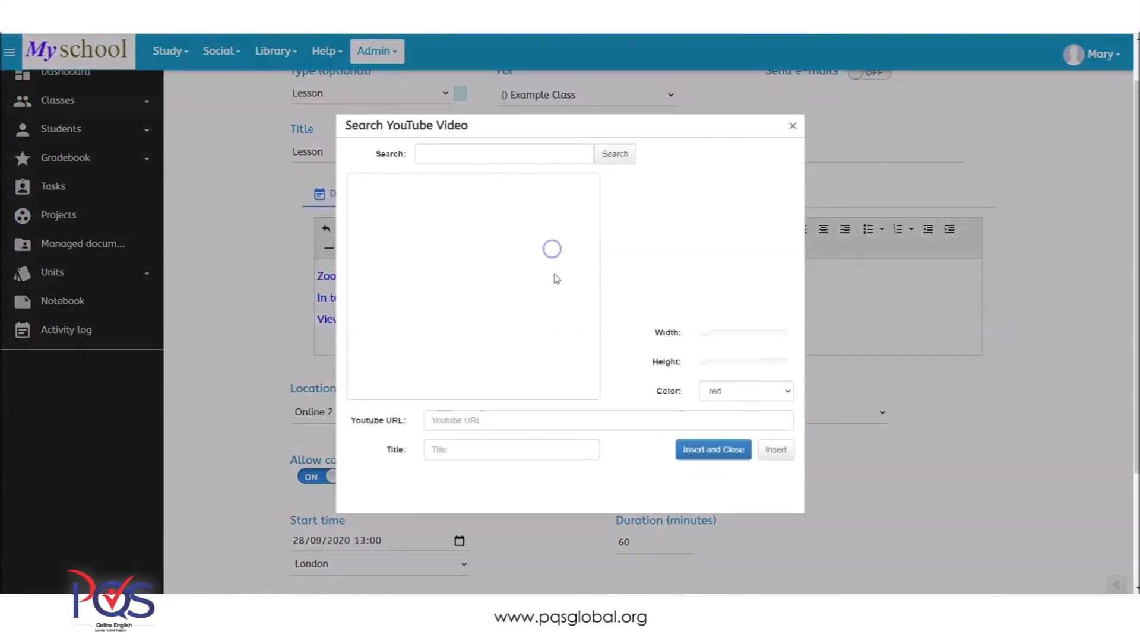
{"action": "left_click", "coordinate": [512, 154]}
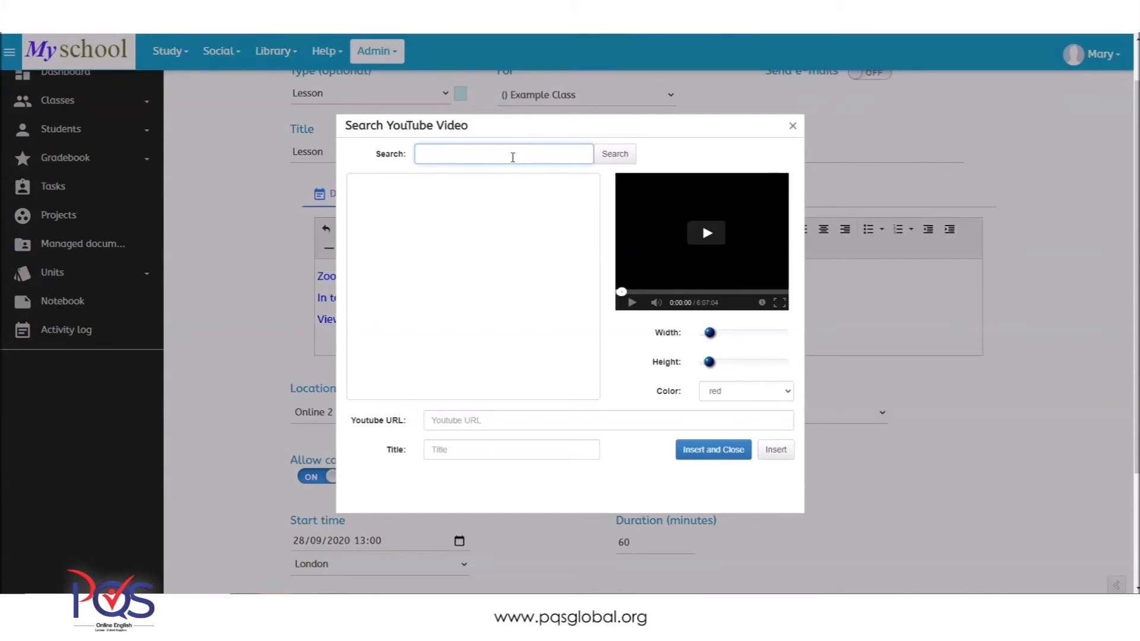
{"action": "type", "text": "tour"}
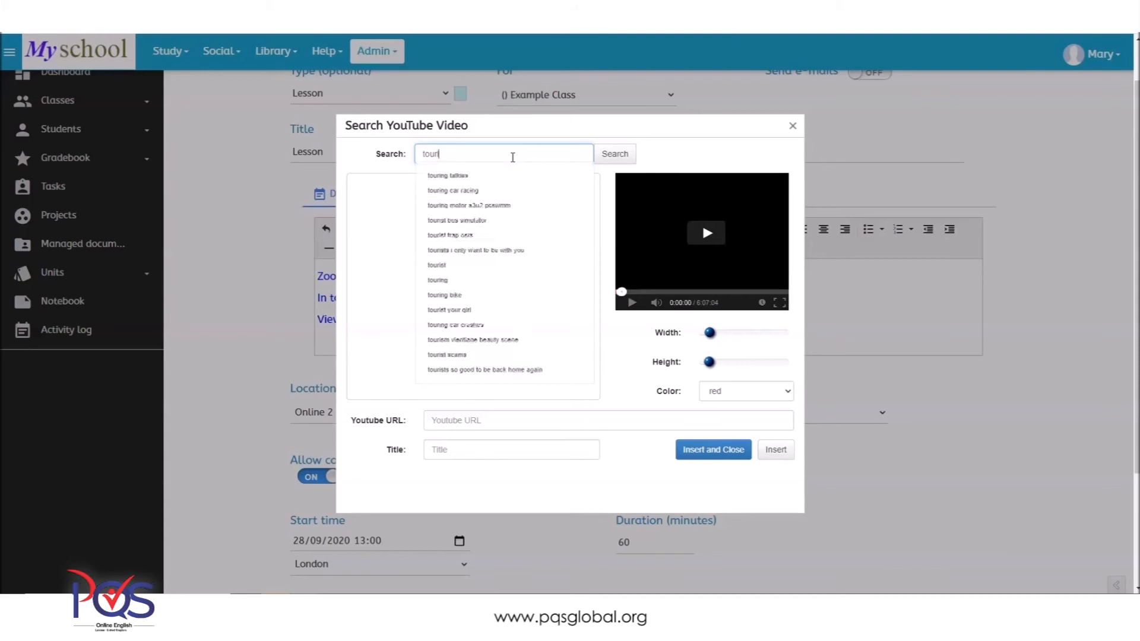
{"action": "type", "text": "ism in london"}
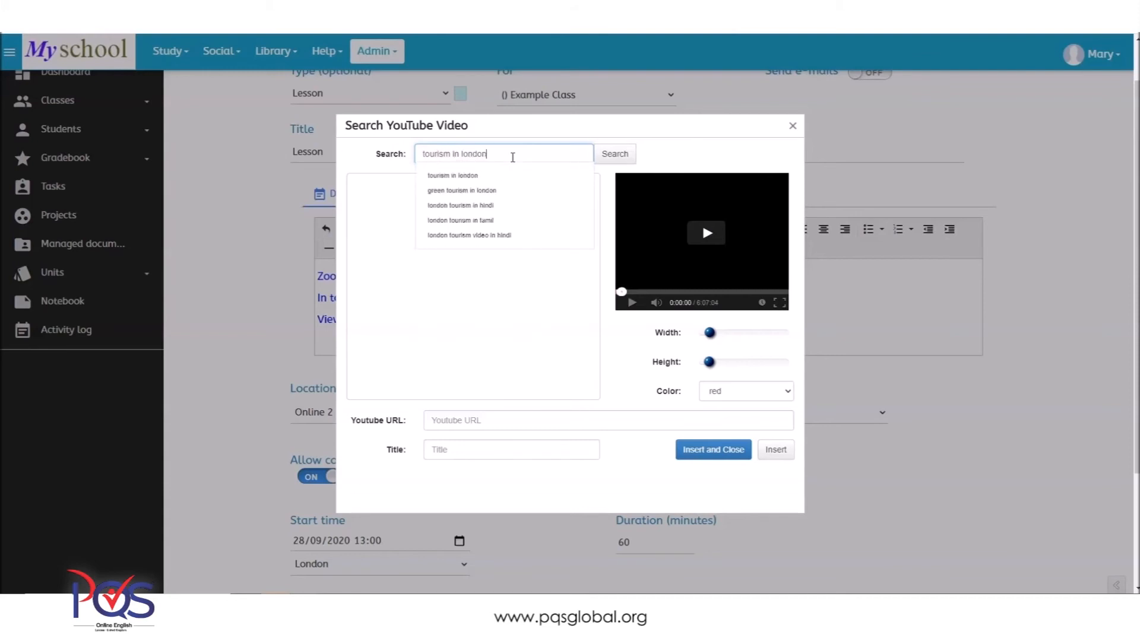
{"action": "left_click", "coordinate": [457, 176]}
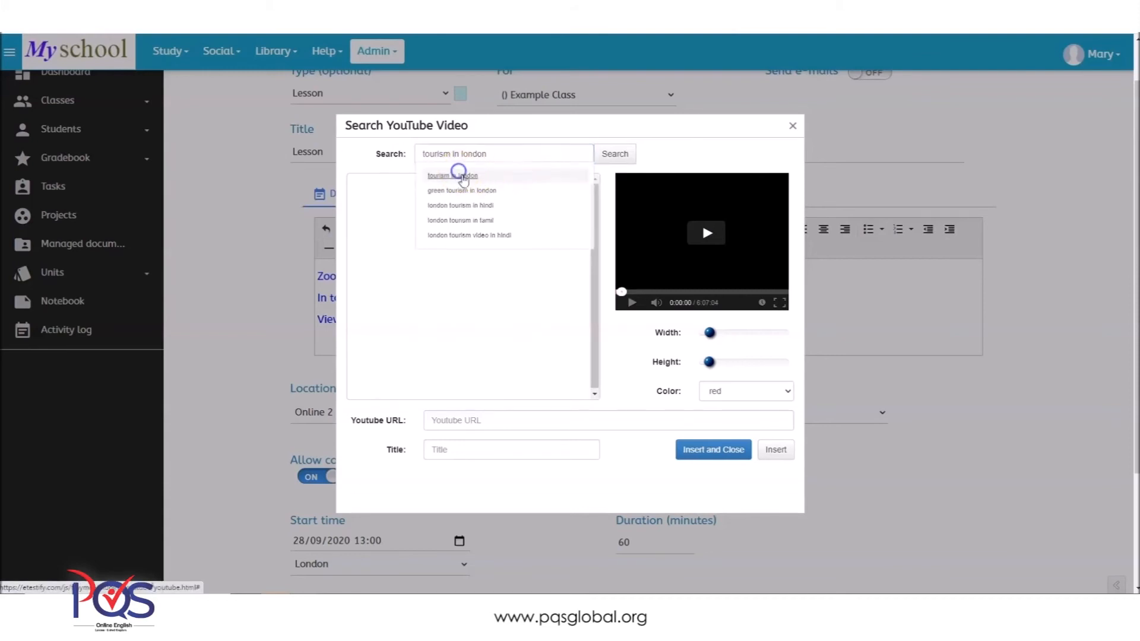
{"action": "left_click", "coordinate": [499, 190]}
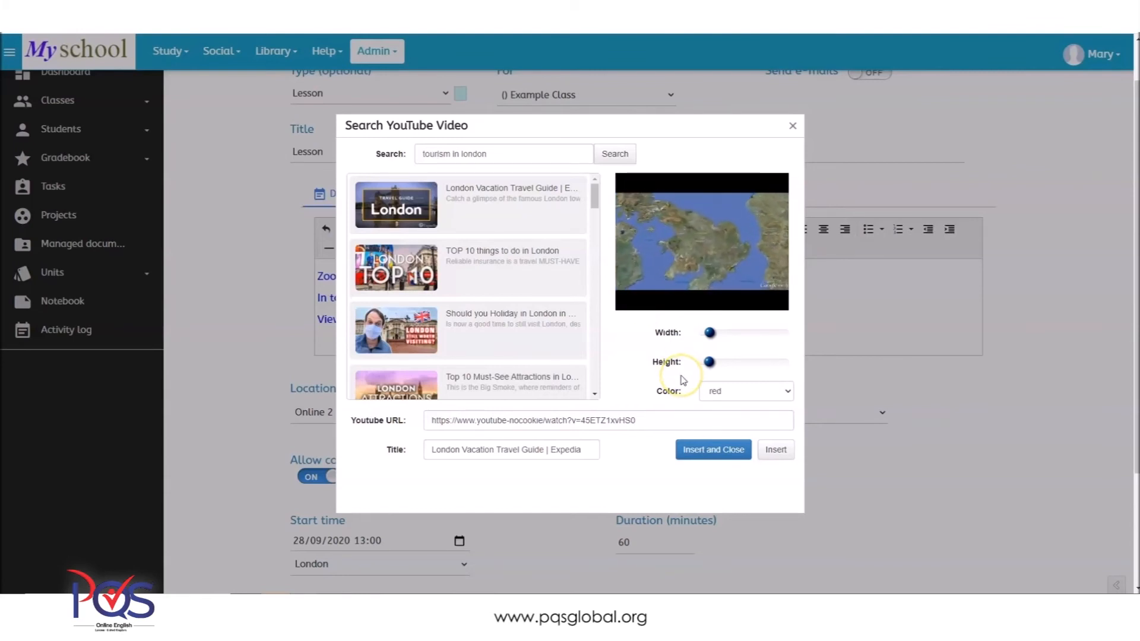
Pause the video preview, enlarge the video's width and height slightly, and insert it into the lesson details
{"action": "mouse_move", "coordinate": [692, 255]}
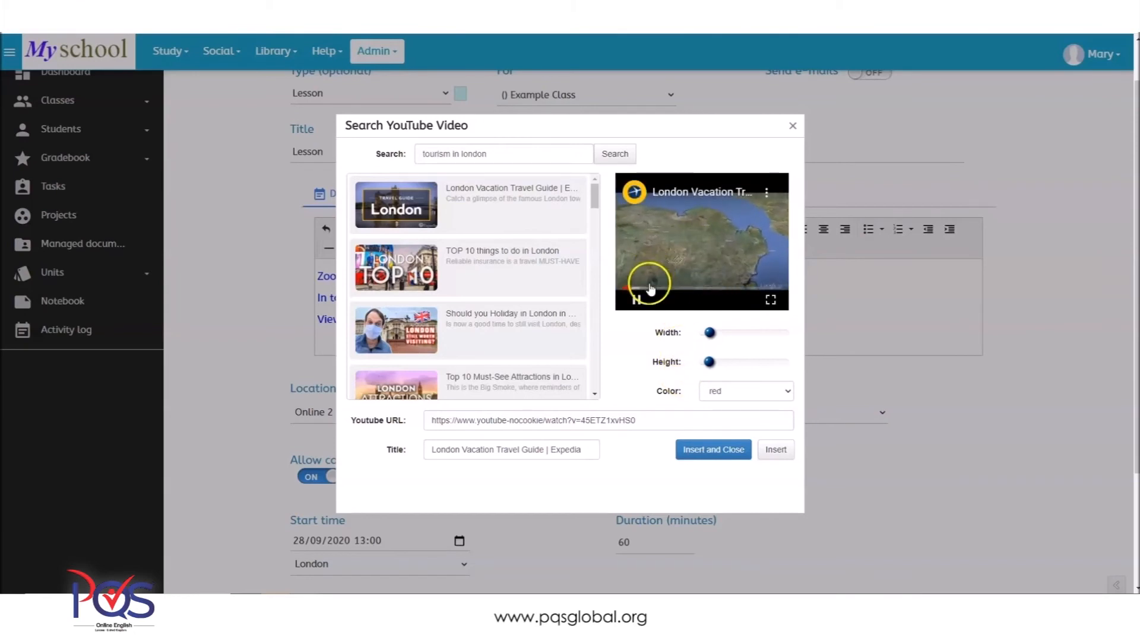
{"action": "left_click_drag", "start_coordinate": [709, 332], "coordinate": [725, 334]}
{"action": "left_click", "coordinate": [636, 301]}
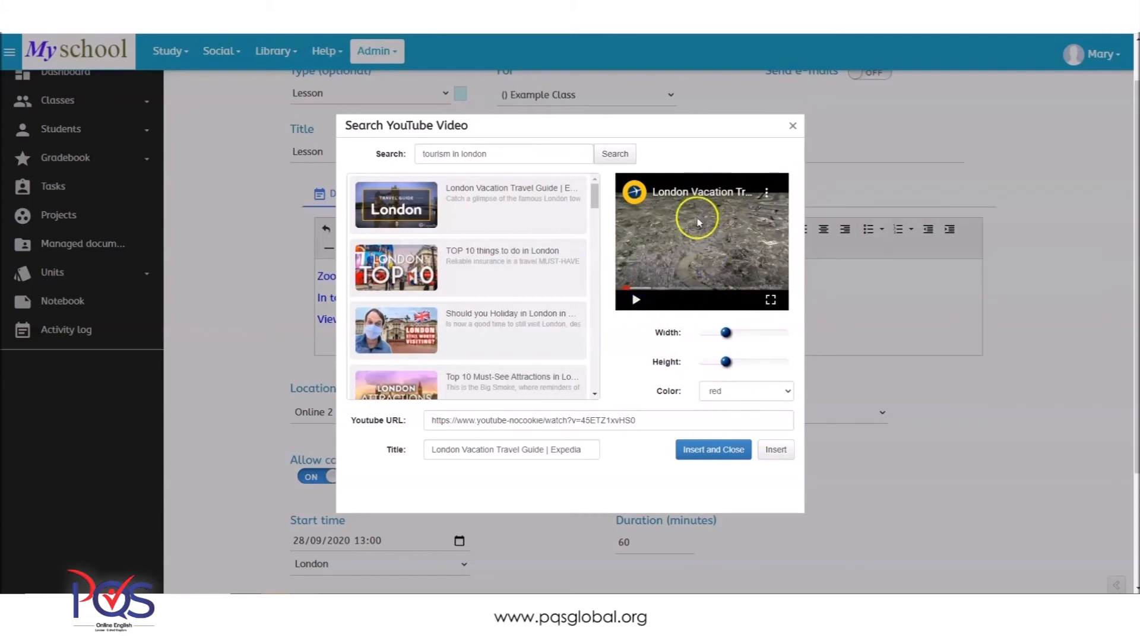
{"action": "left_click", "coordinate": [709, 451]}
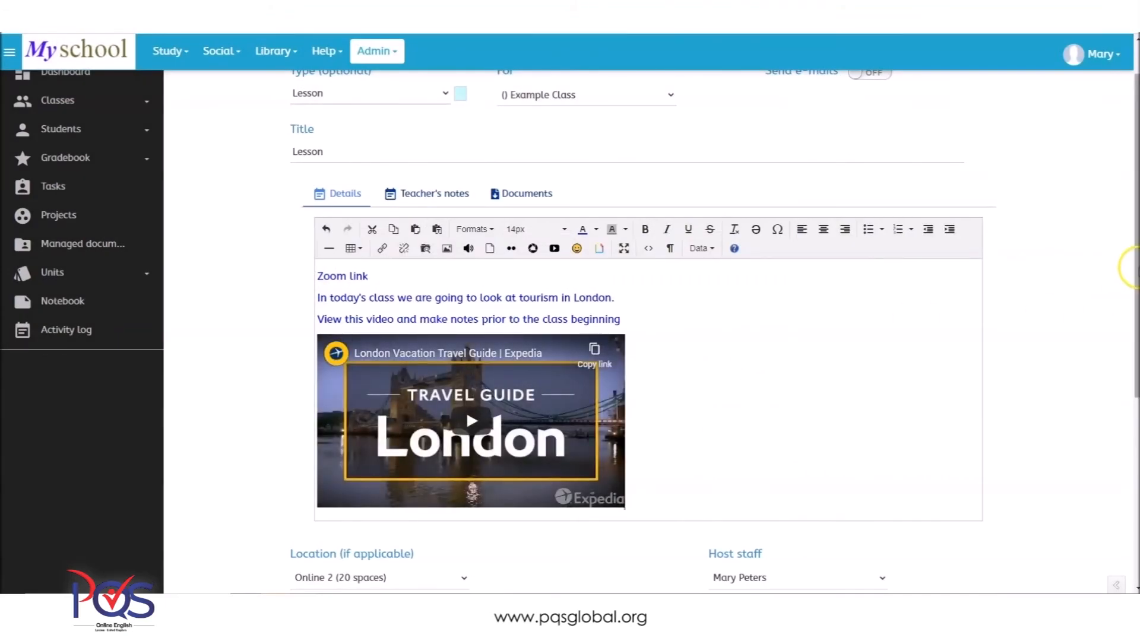
Start a new line beneath the embedded London travel guide video in the lesson details
{"action": "left_click_drag", "start_coordinate": [1132, 272], "coordinate": [1076, 356]}
{"action": "left_click", "coordinate": [684, 331]}
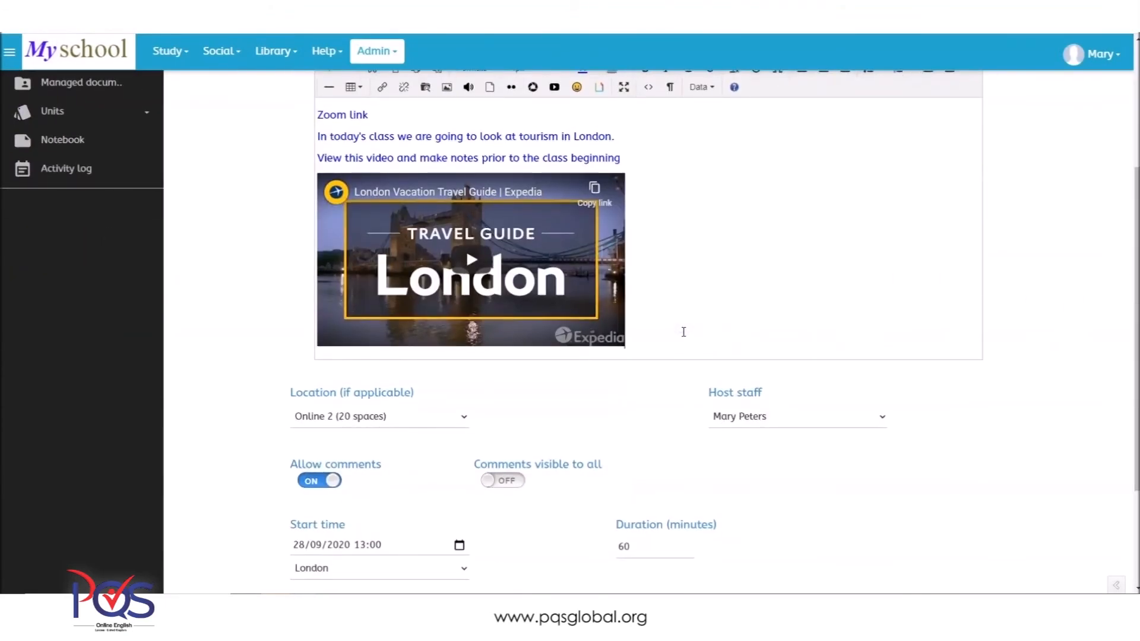
{"action": "key", "text": "Return"}
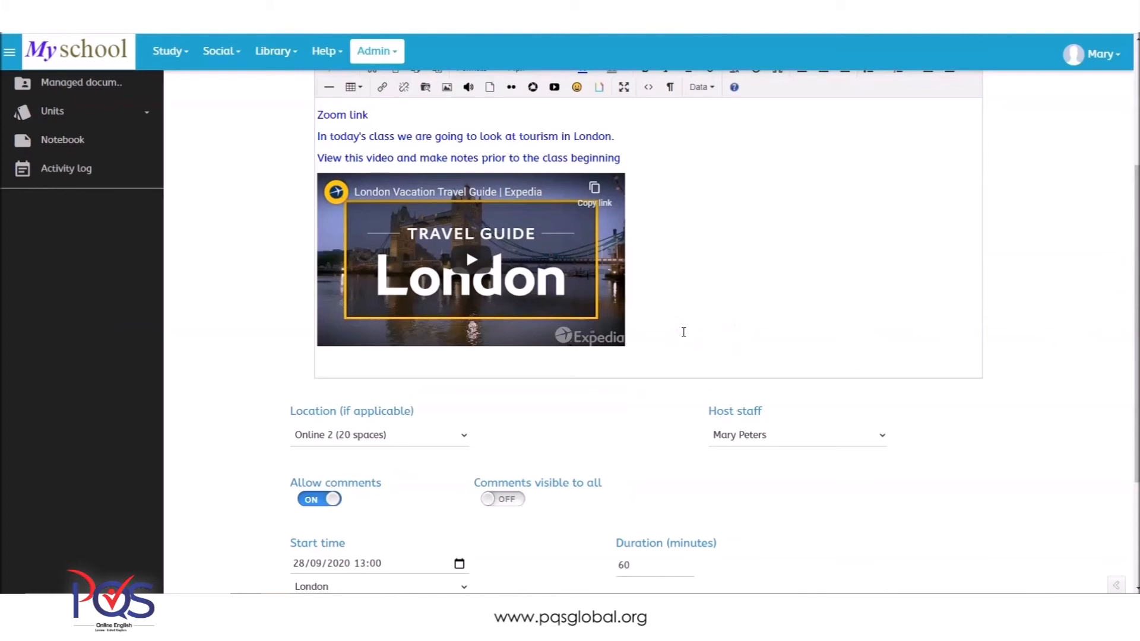